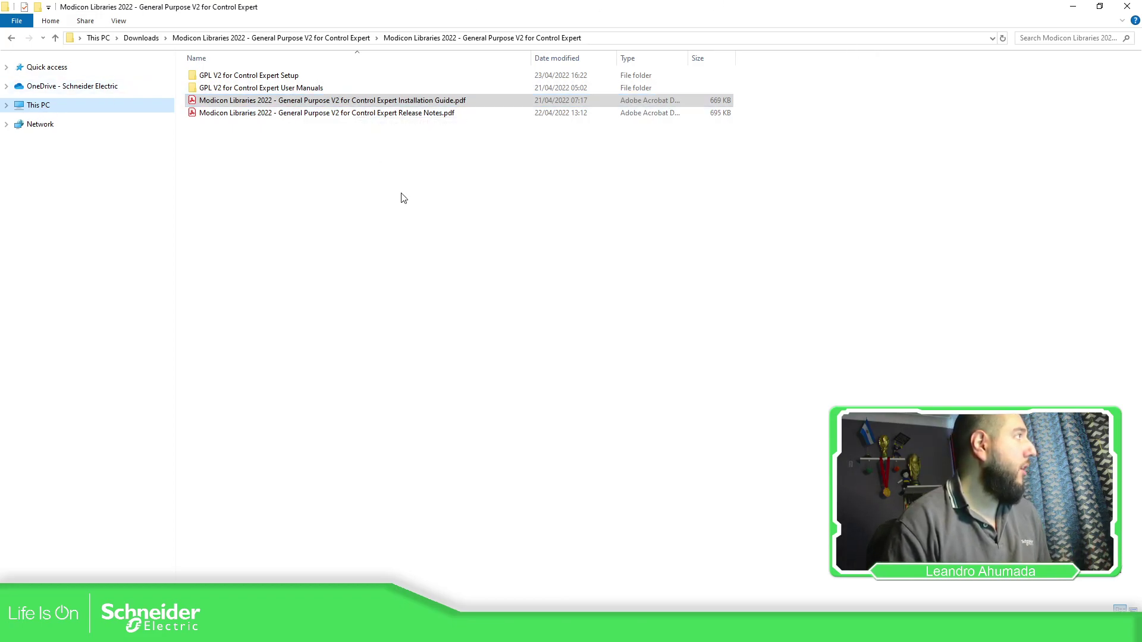
Look inside the GPL V2 User Manuals folder and return to the GPL V2 download folder.
{"action": "left_click", "coordinate": [335, 171]}
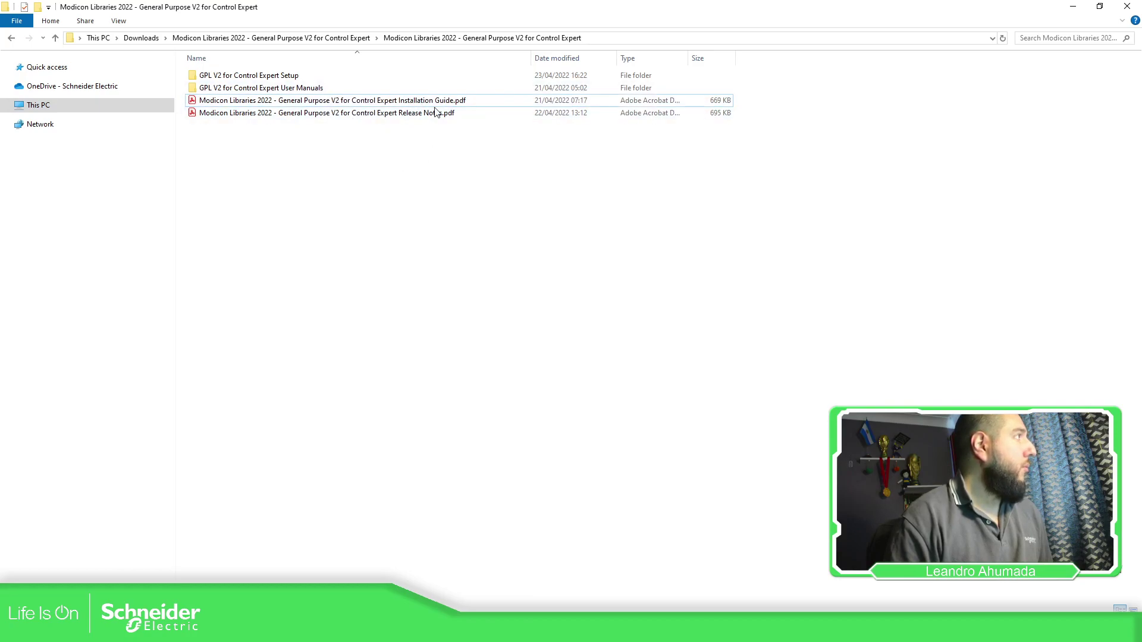
{"action": "double_click", "coordinate": [292, 88]}
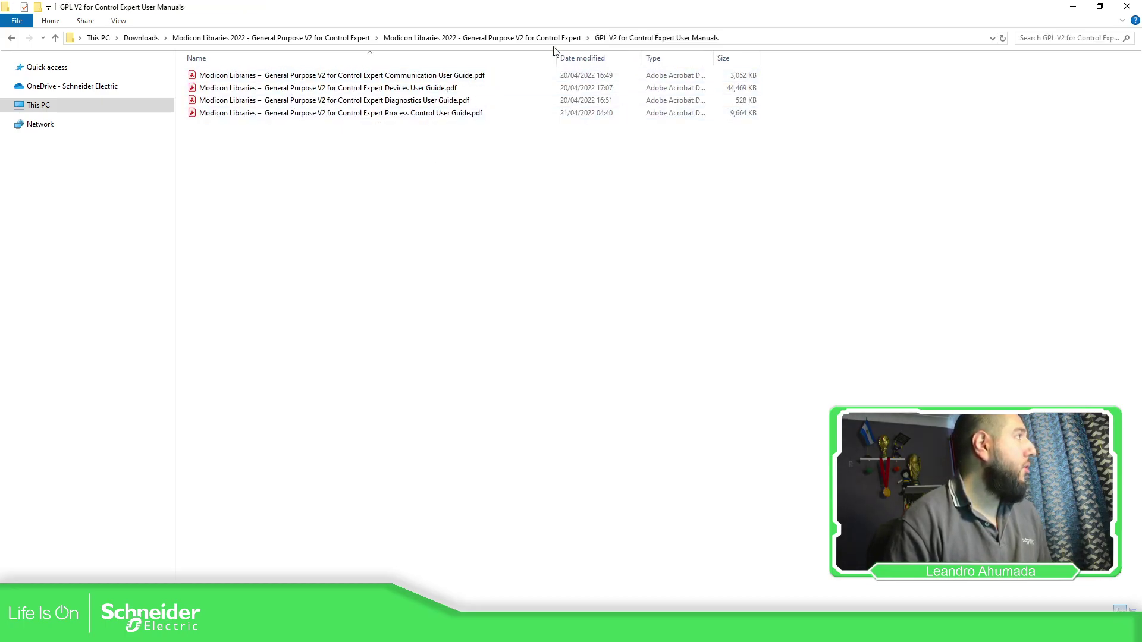
{"action": "left_click", "coordinate": [559, 38]}
Open GPL V2 for Control Expert Setup and check the Communication folder's FAMILY.DSC.
{"action": "double_click", "coordinate": [295, 76]}
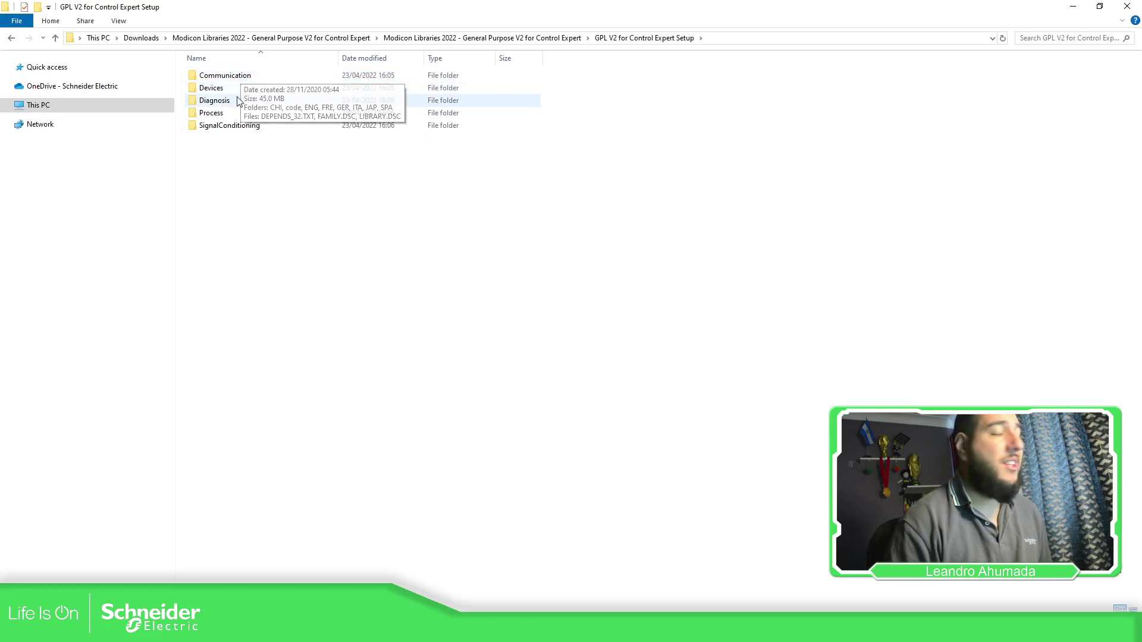
{"action": "left_click", "coordinate": [233, 127]}
{"action": "left_click", "coordinate": [213, 115]}
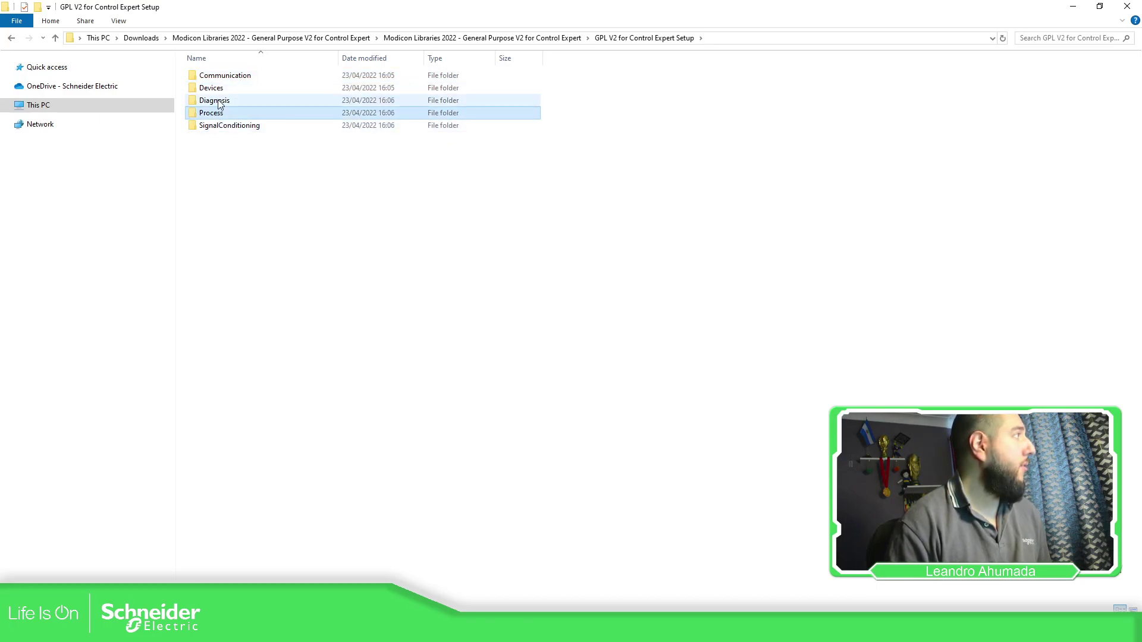
{"action": "left_click", "coordinate": [217, 100]}
{"action": "left_click", "coordinate": [238, 77]}
{"action": "double_click", "coordinate": [238, 78]}
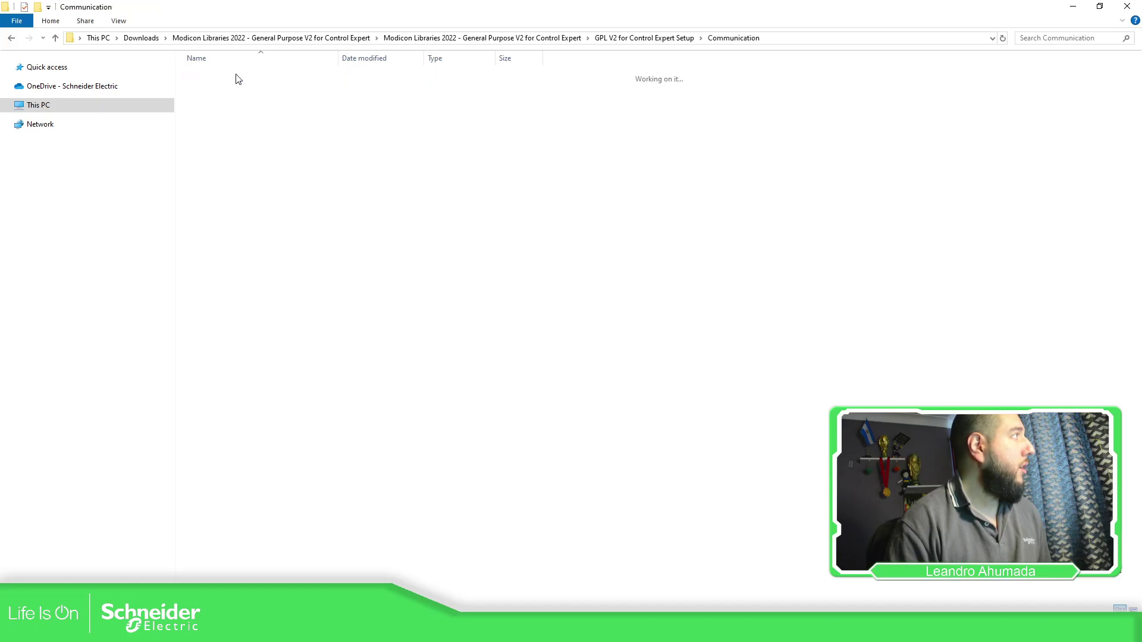
{"action": "left_click", "coordinate": [225, 192]}
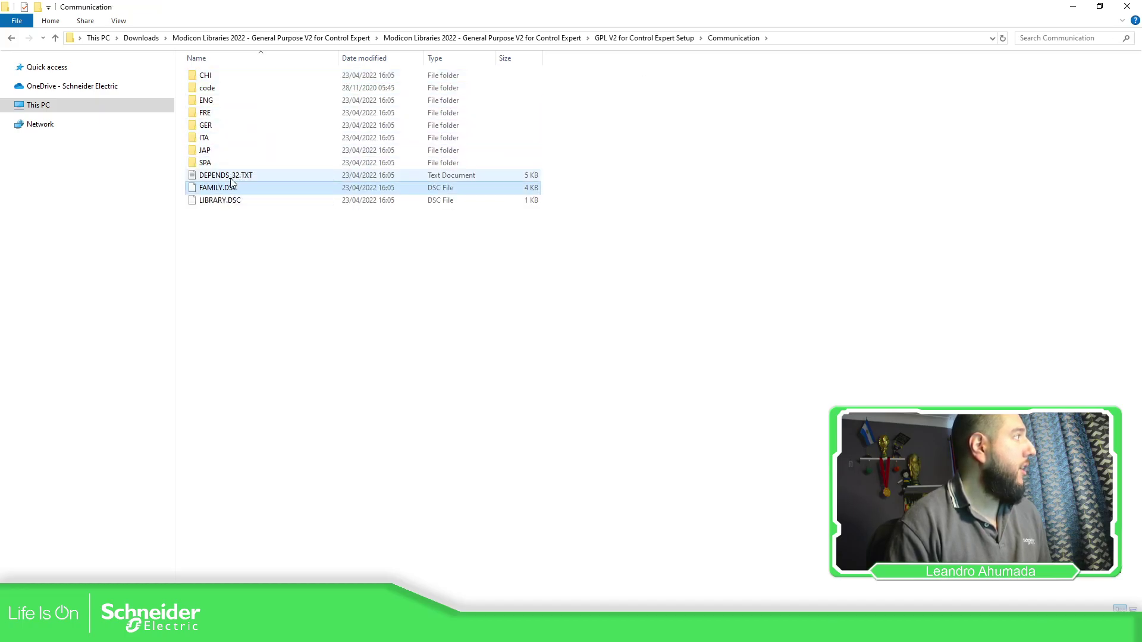
{"action": "left_click", "coordinate": [637, 39]}
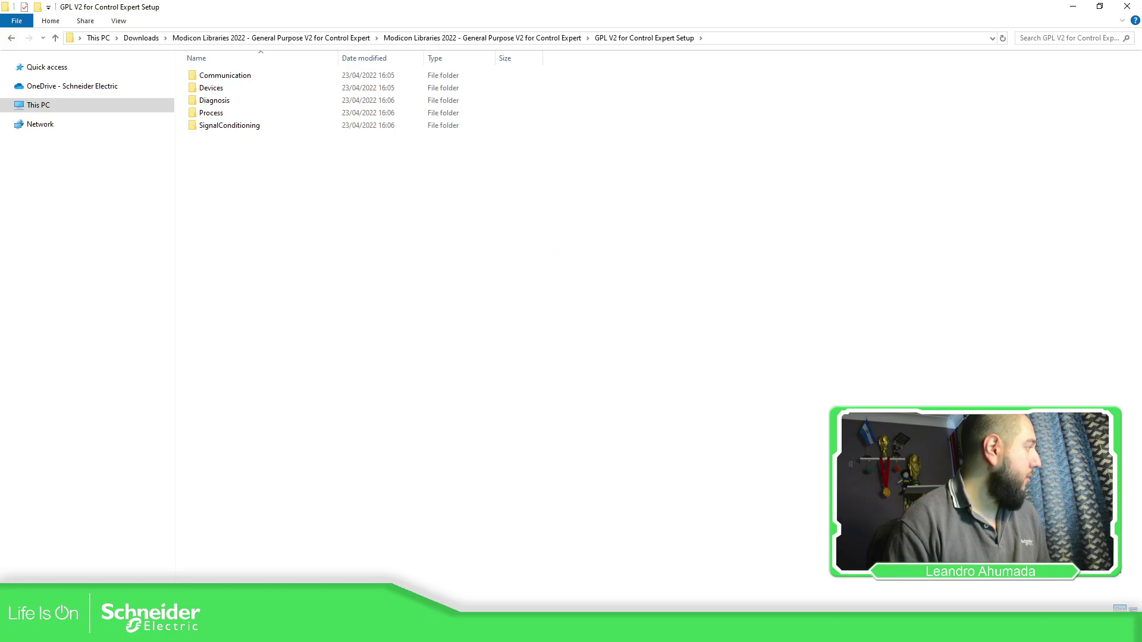
Launch Types Library Update from the EcoStruxure Control Expert Start menu group.
{"action": "key", "text": "super"}
{"action": "scroll", "coordinate": [129, 387], "scroll_direction": "down", "scroll_amount": 5}
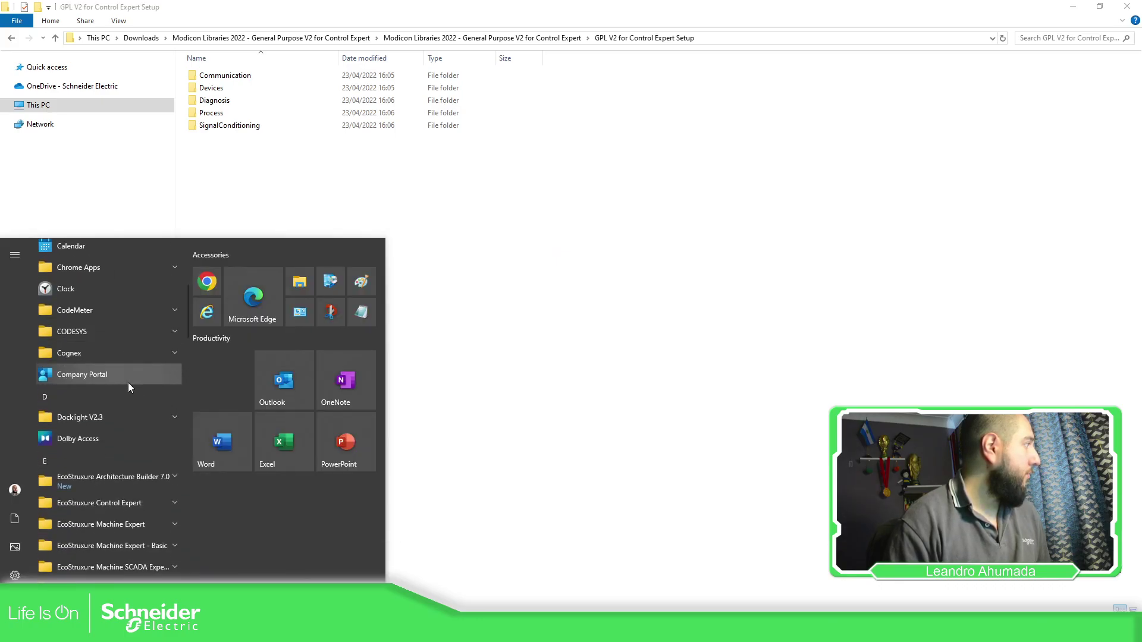
{"action": "scroll", "coordinate": [137, 390], "scroll_direction": "down", "scroll_amount": 2}
{"action": "left_click", "coordinate": [175, 389]}
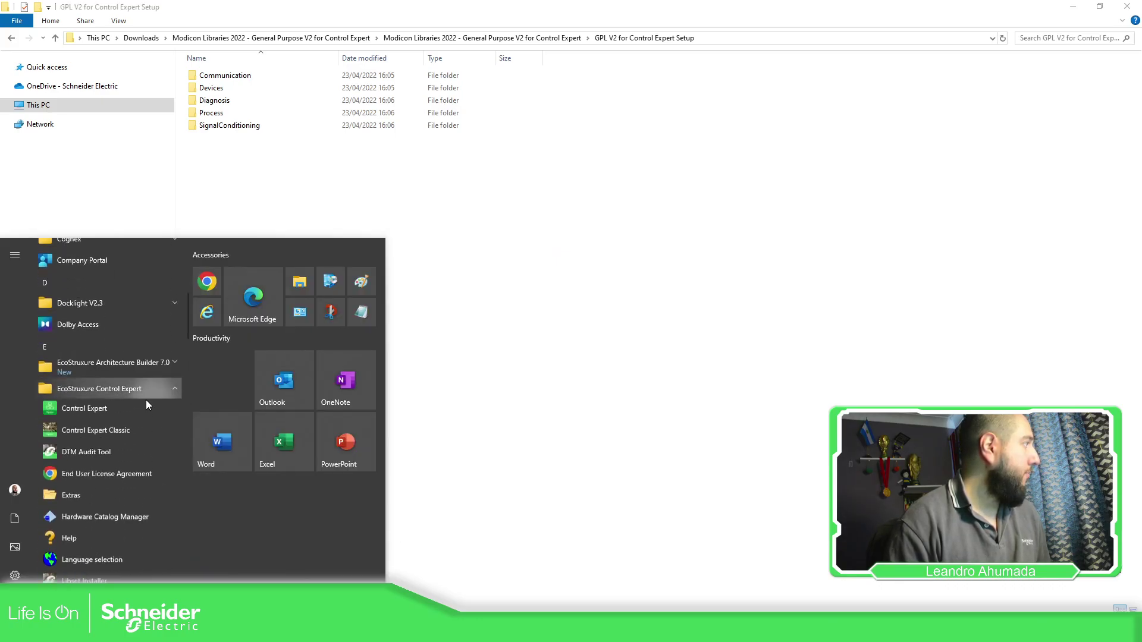
{"action": "scroll", "coordinate": [147, 404], "scroll_direction": "down", "scroll_amount": 4}
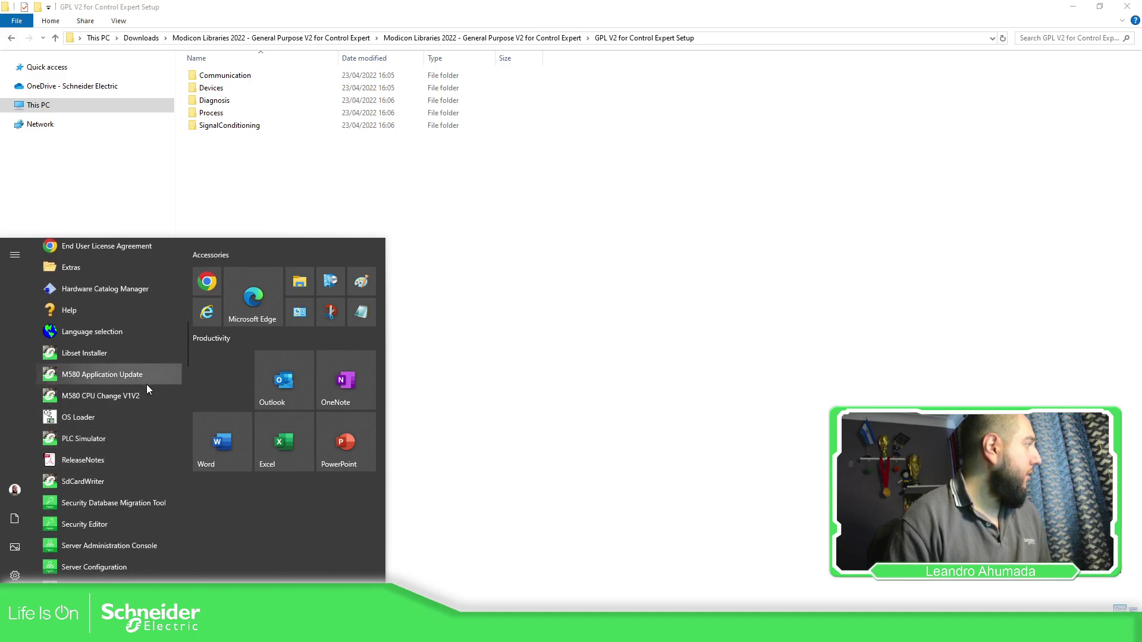
{"action": "scroll", "coordinate": [147, 390], "scroll_direction": "down", "scroll_amount": 2}
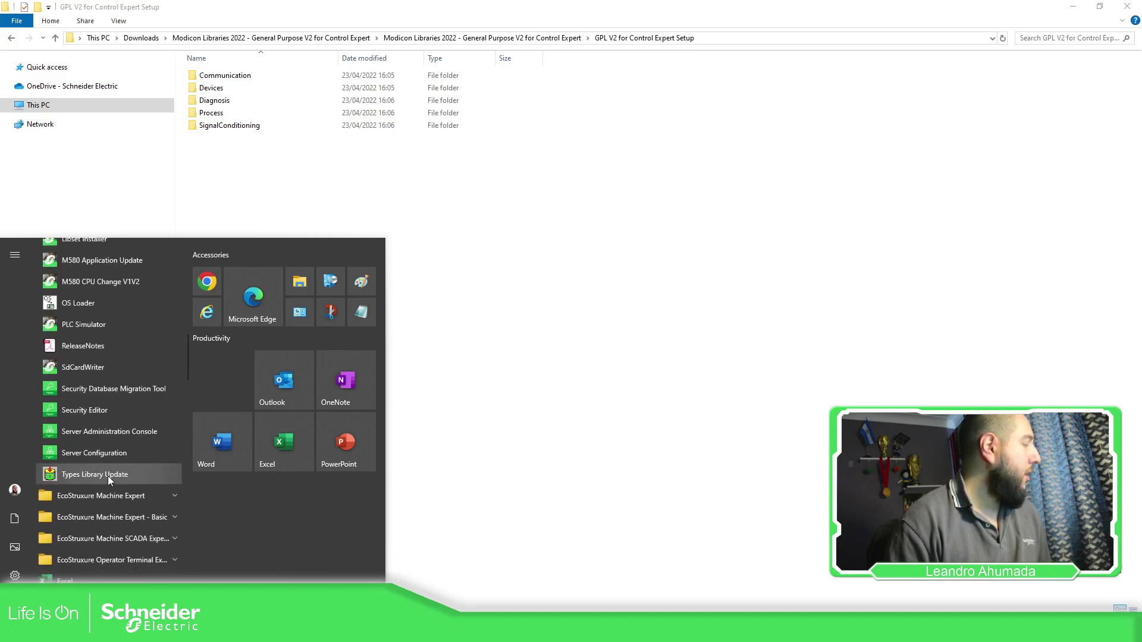
{"action": "left_click", "coordinate": [108, 475]}
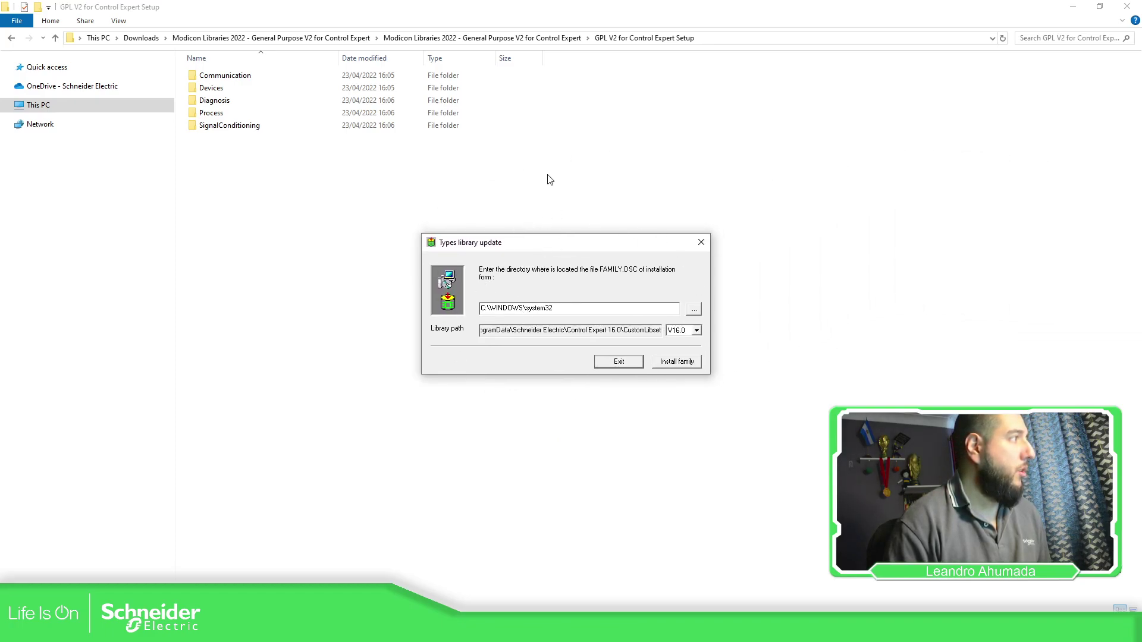
Recheck the Communication FAMILY.DSC in Explorer, then switch to the Control Expert project.
{"action": "left_click", "coordinate": [242, 77]}
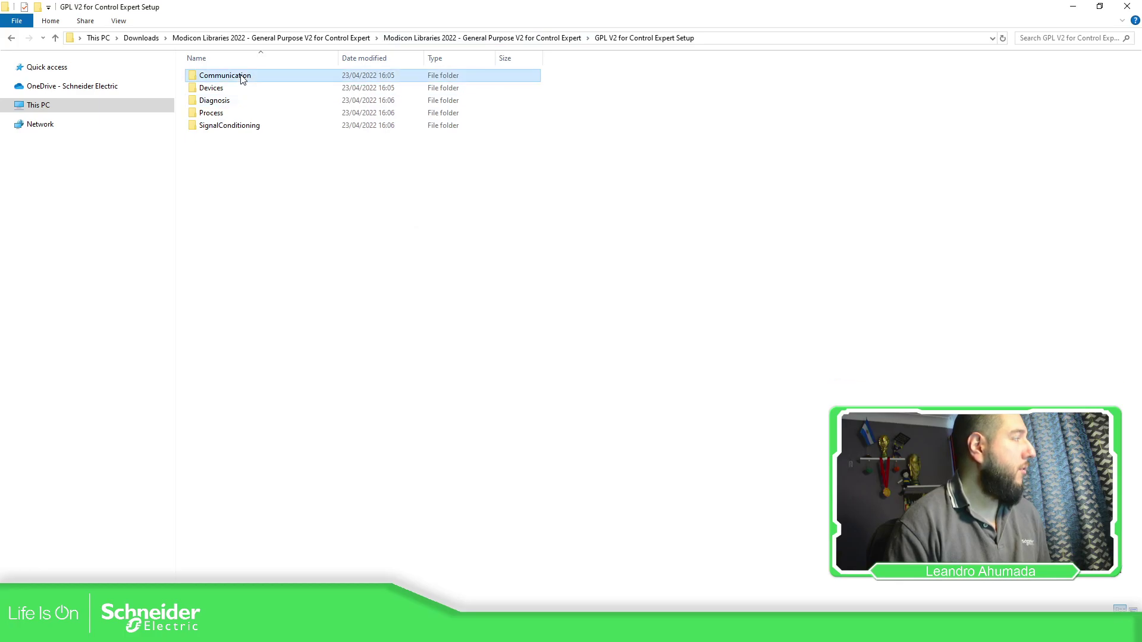
{"action": "double_click", "coordinate": [243, 77]}
{"action": "left_click", "coordinate": [232, 189]}
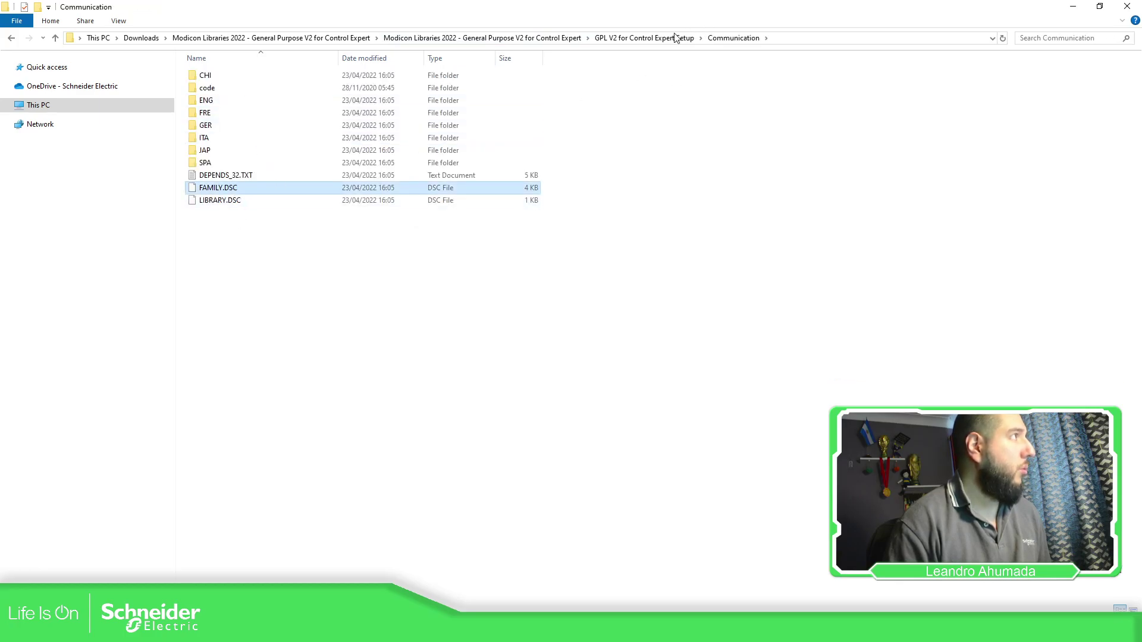
{"action": "left_click", "coordinate": [673, 38]}
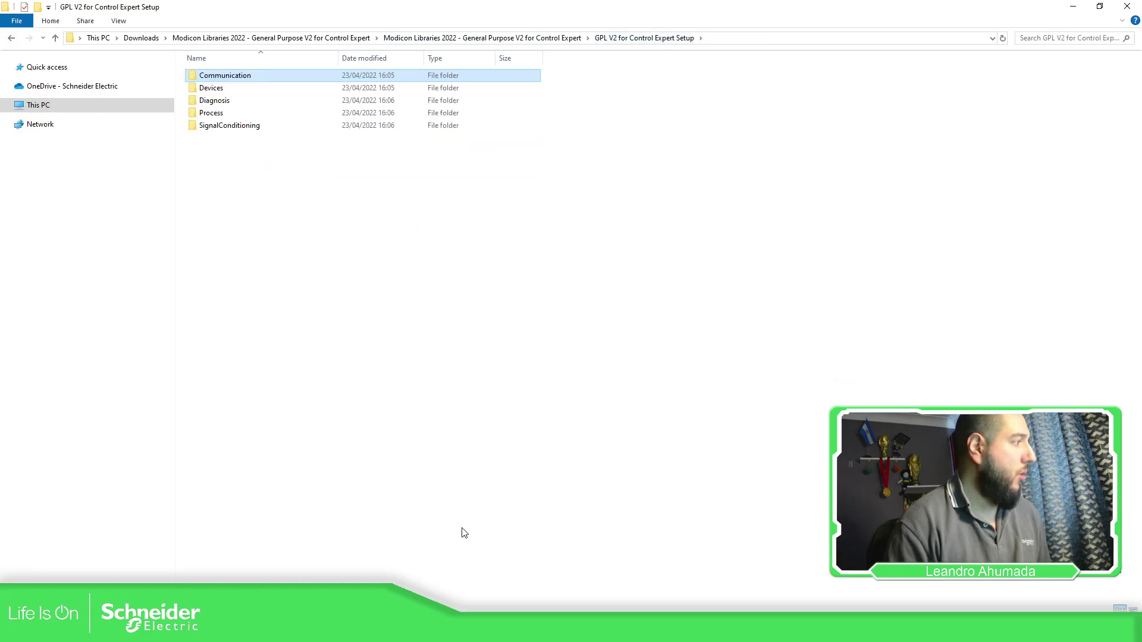
{"action": "key", "text": "alt+Tab"}
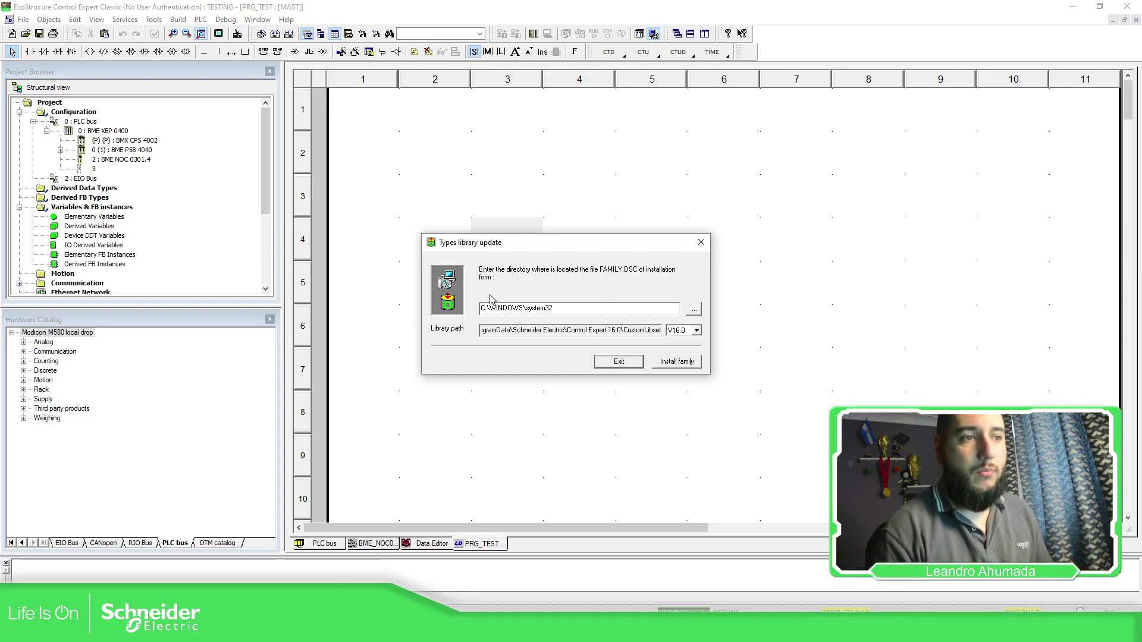
Browse to GPL V2 for Control Expert Setup > Communication and pick its FAMILY.DSC as the family file.
{"action": "left_click_drag", "start_coordinate": [553, 243], "coordinate": [1141, 594]}
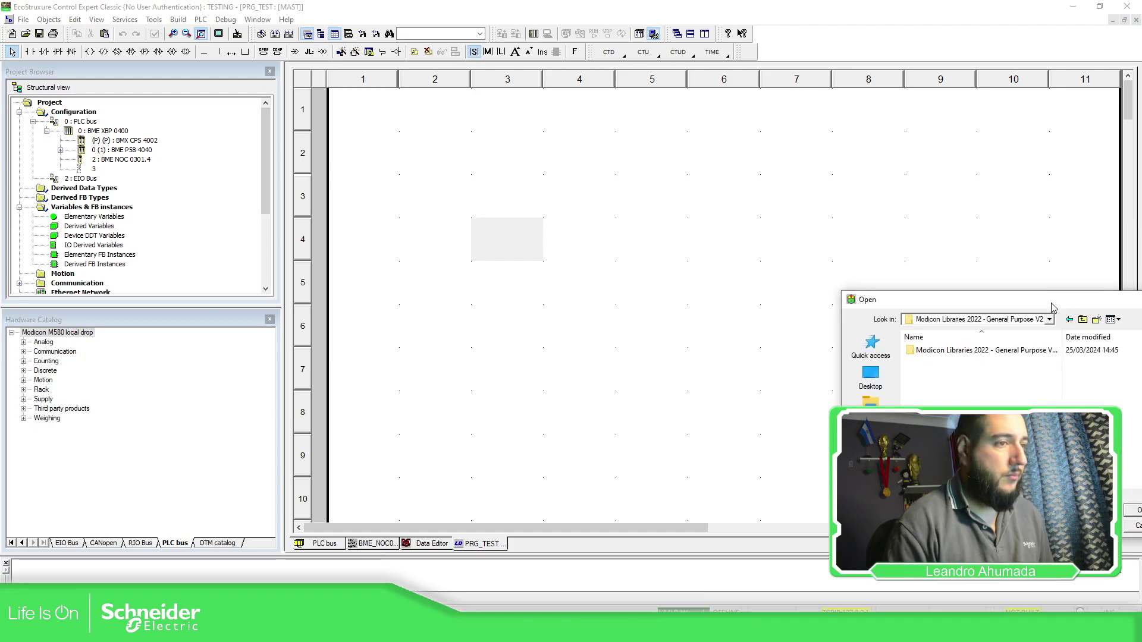
{"action": "left_click_drag", "start_coordinate": [960, 293], "coordinate": [469, 153]}
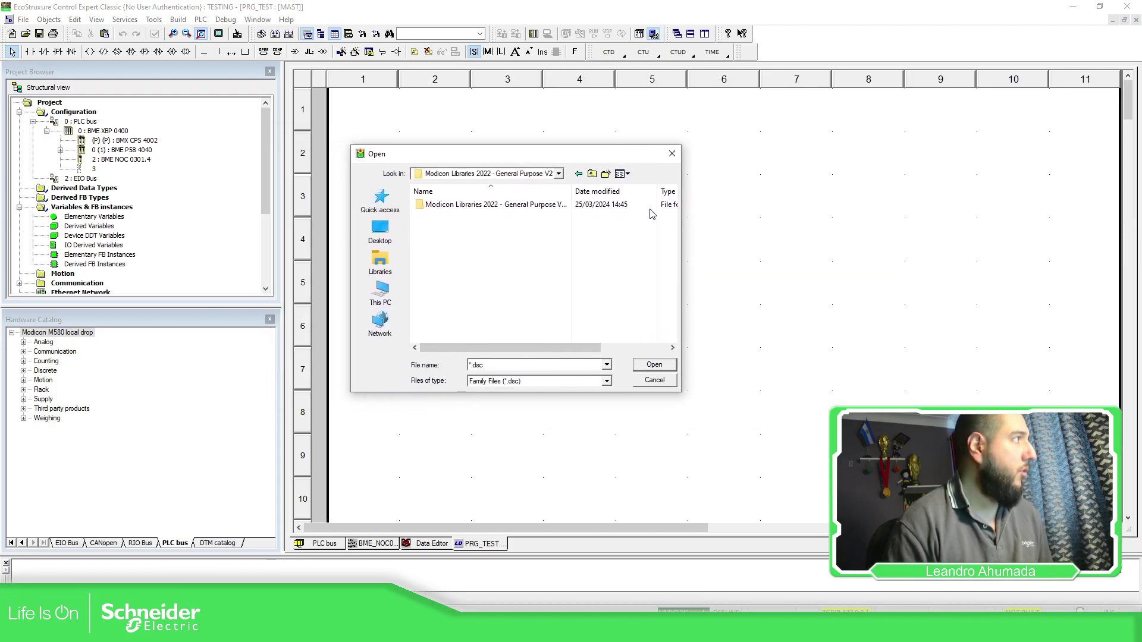
{"action": "double_click", "coordinate": [544, 205]}
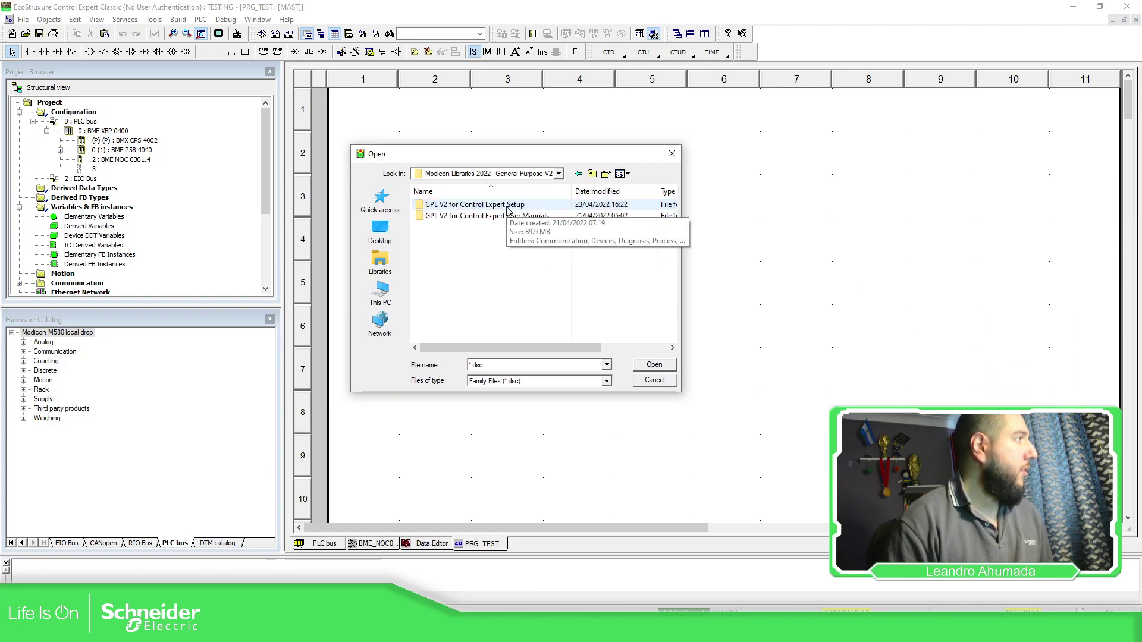
{"action": "double_click", "coordinate": [506, 206]}
{"action": "left_click", "coordinate": [473, 210]}
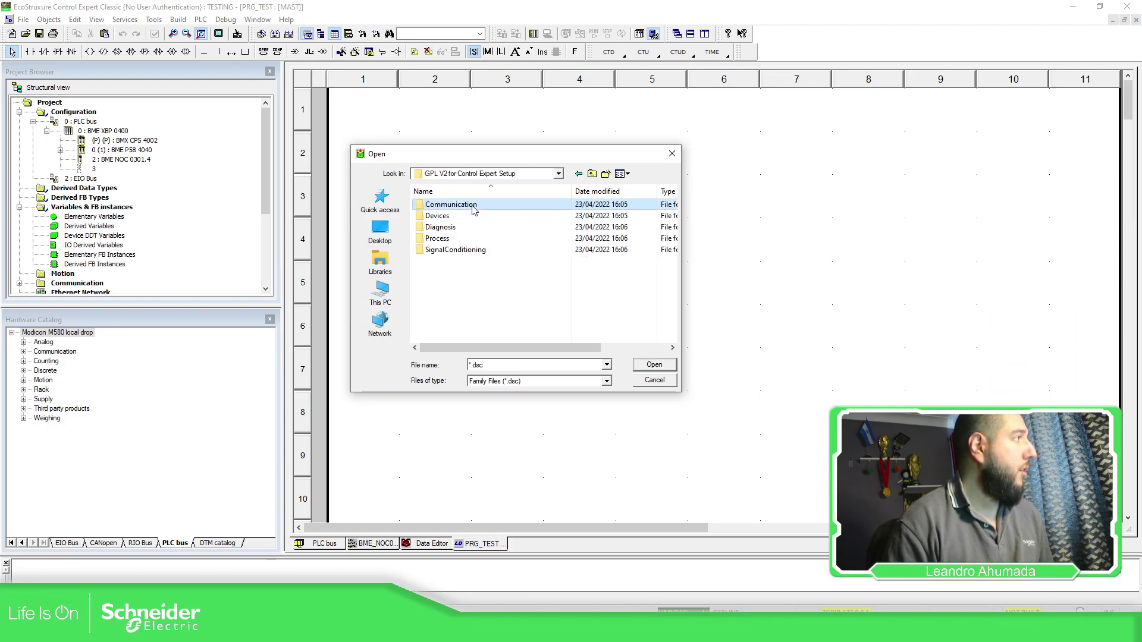
{"action": "double_click", "coordinate": [474, 206]}
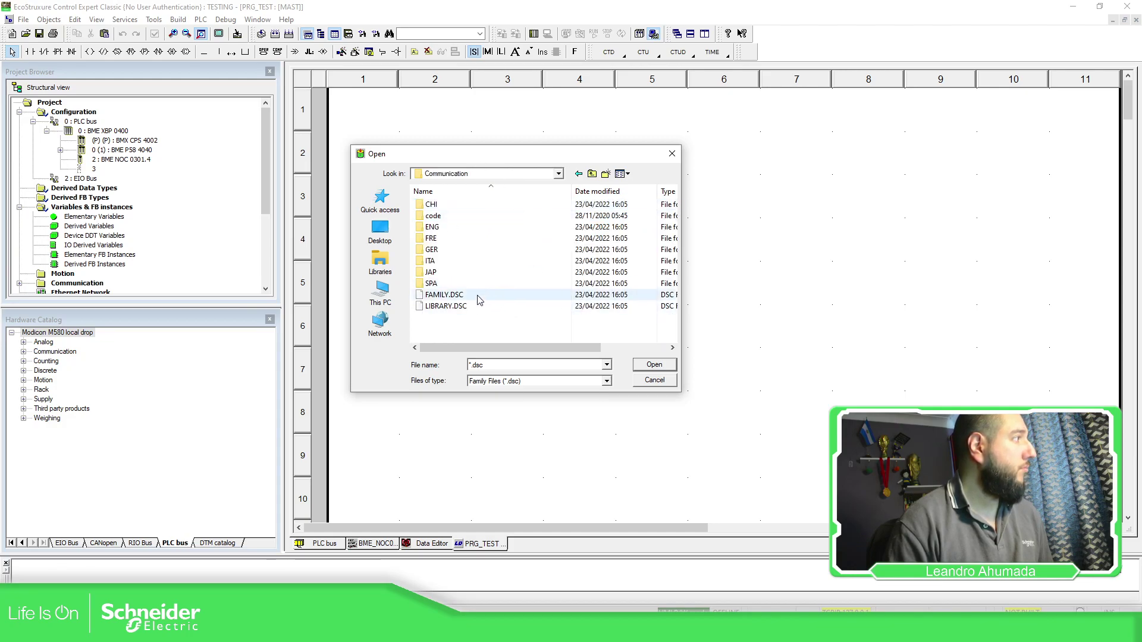
{"action": "left_click", "coordinate": [473, 297]}
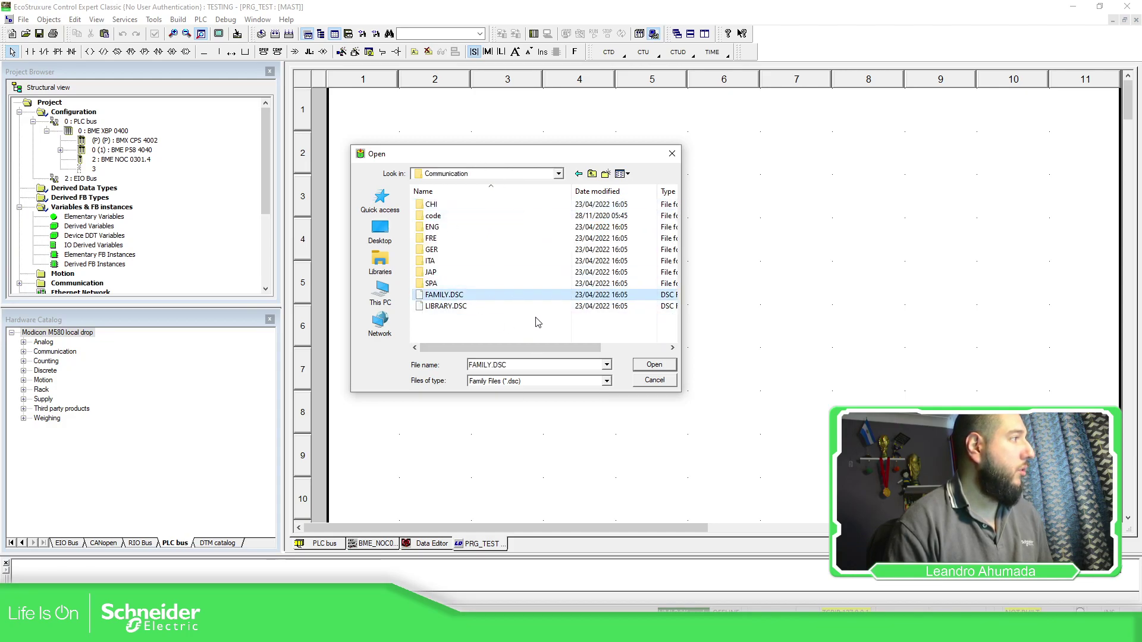
{"action": "left_click", "coordinate": [655, 366]}
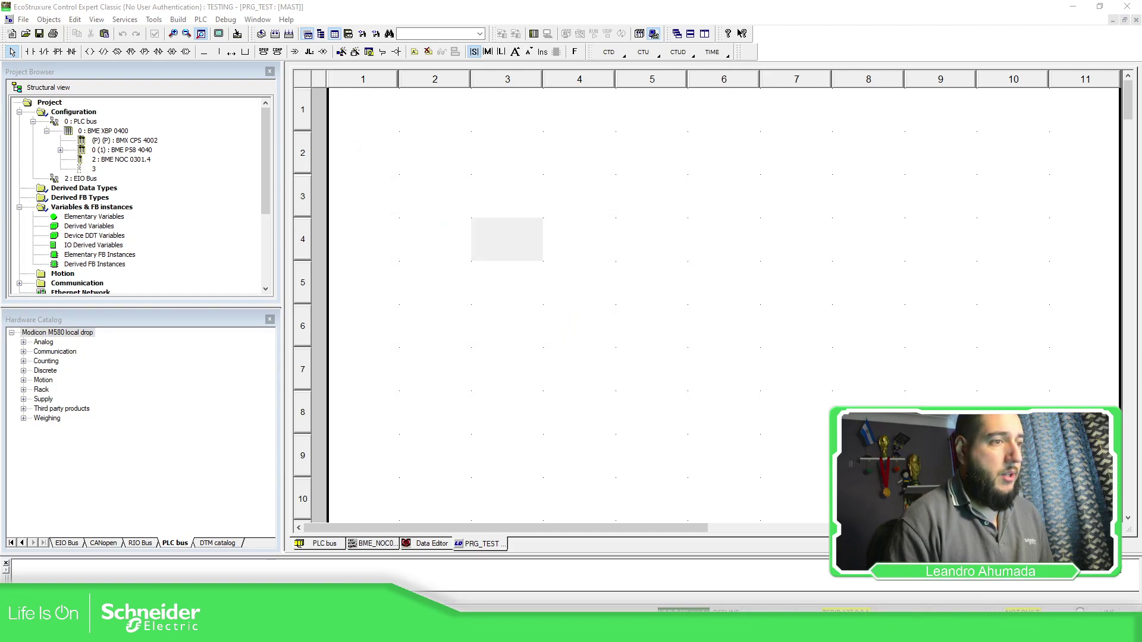
{"action": "left_click", "coordinate": [651, 296]}
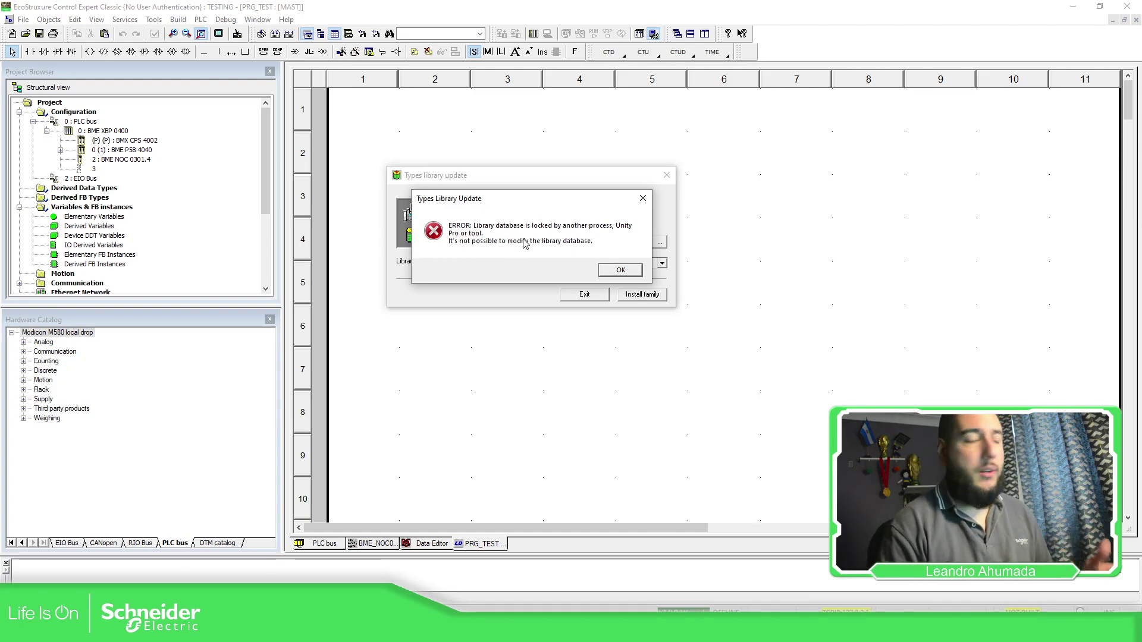
{"action": "left_click", "coordinate": [619, 270]}
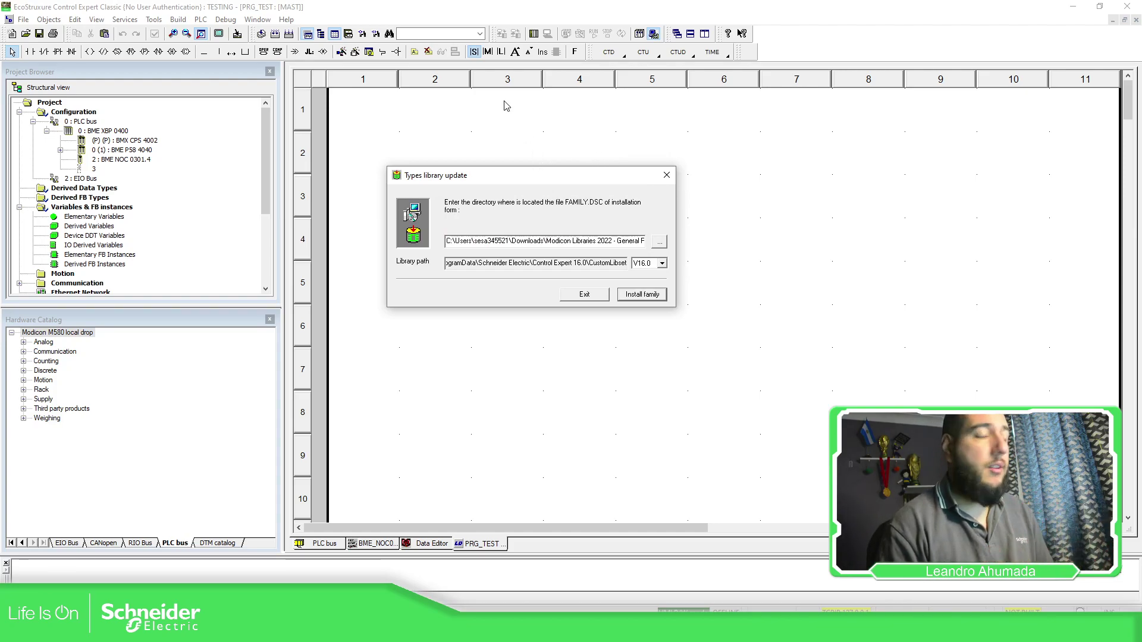
View the Types Library Browser with <Project> as the library, then close PRG_TEST.
{"action": "left_click", "coordinate": [153, 20]}
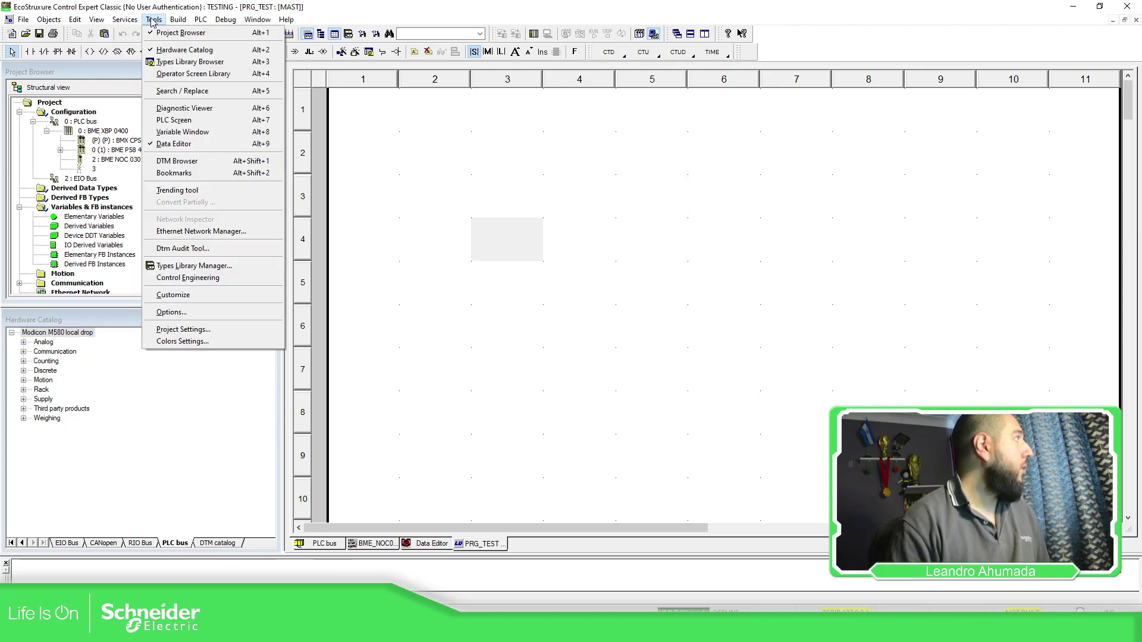
{"action": "left_click", "coordinate": [181, 62]}
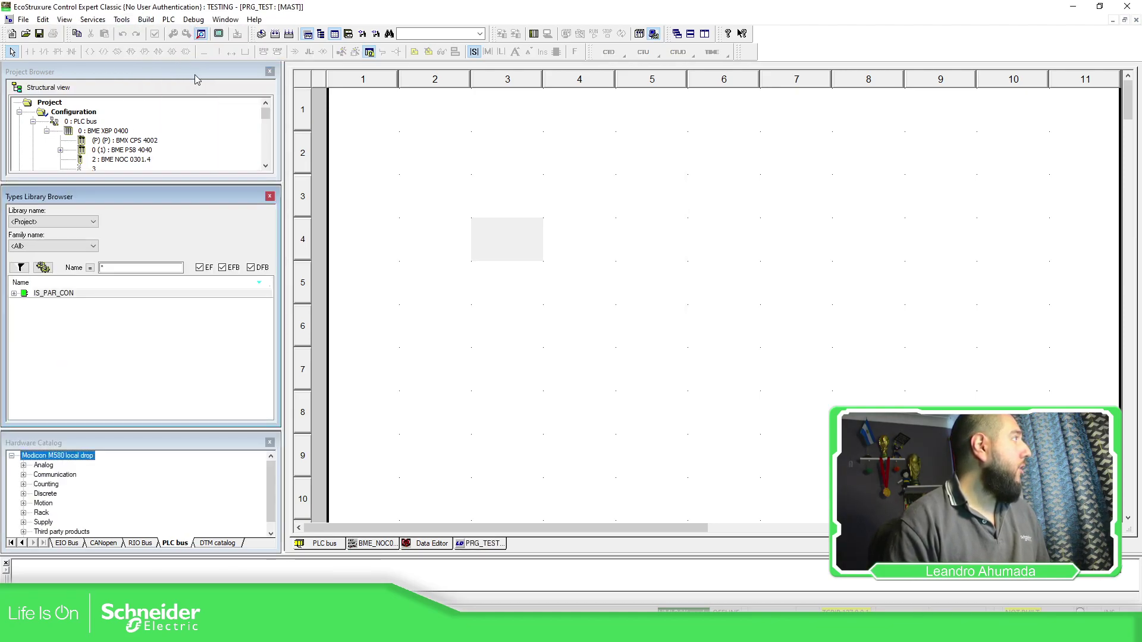
{"action": "left_click", "coordinate": [92, 221]}
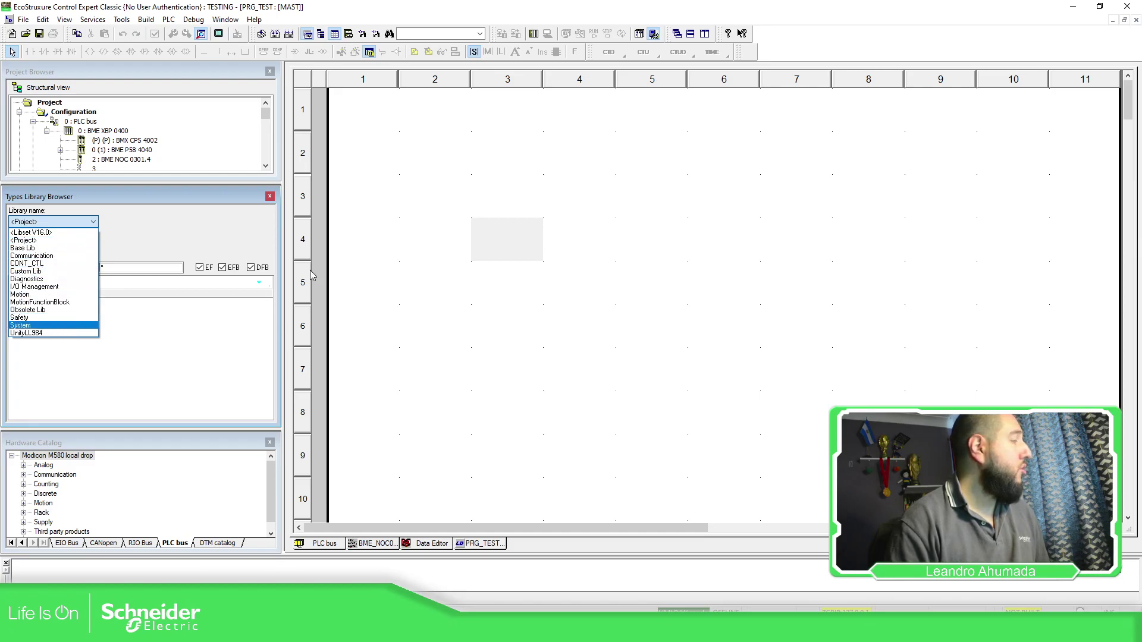
{"action": "left_click", "coordinate": [522, 204]}
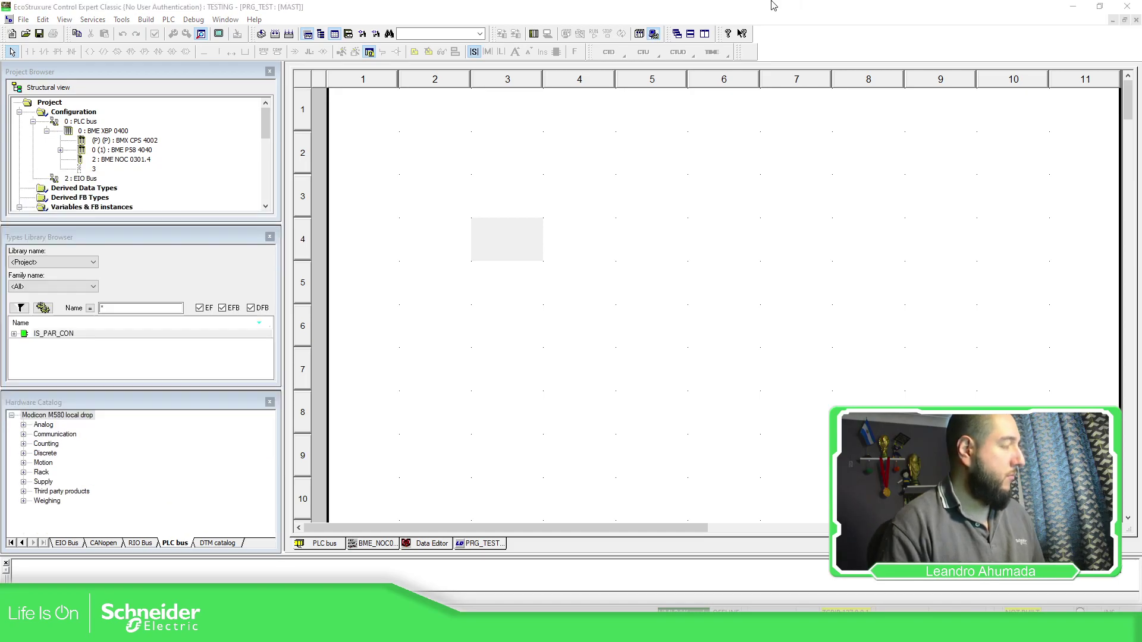
{"action": "left_click", "coordinate": [1136, 20]}
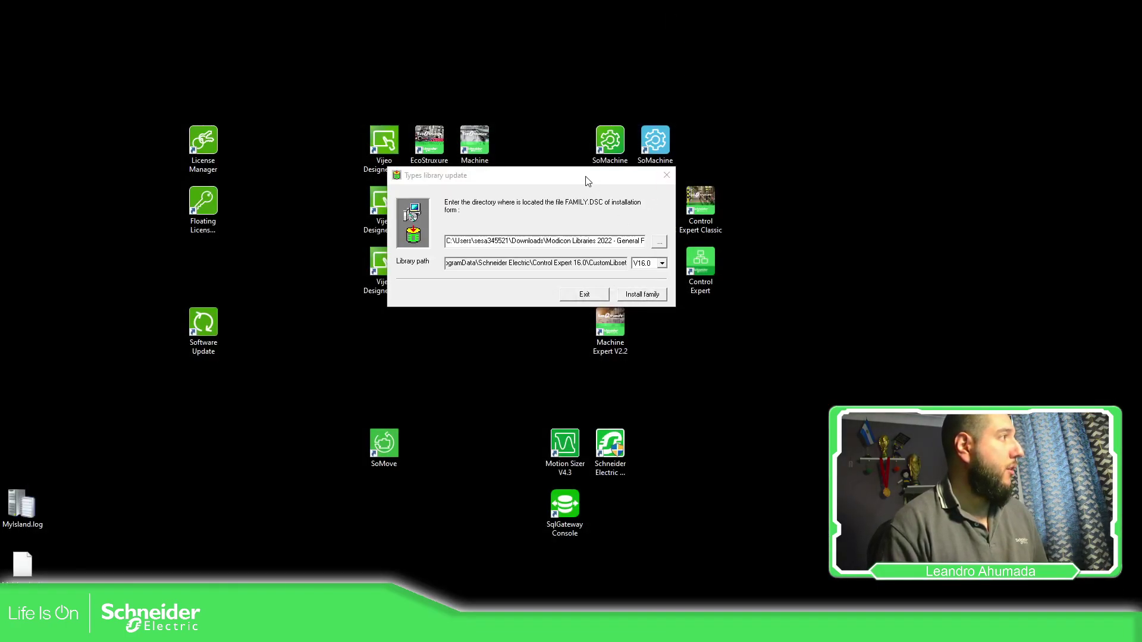
Install the Communication family and acknowledge the success message.
{"action": "left_click_drag", "start_coordinate": [587, 180], "coordinate": [555, 209]}
{"action": "left_click", "coordinate": [610, 324]}
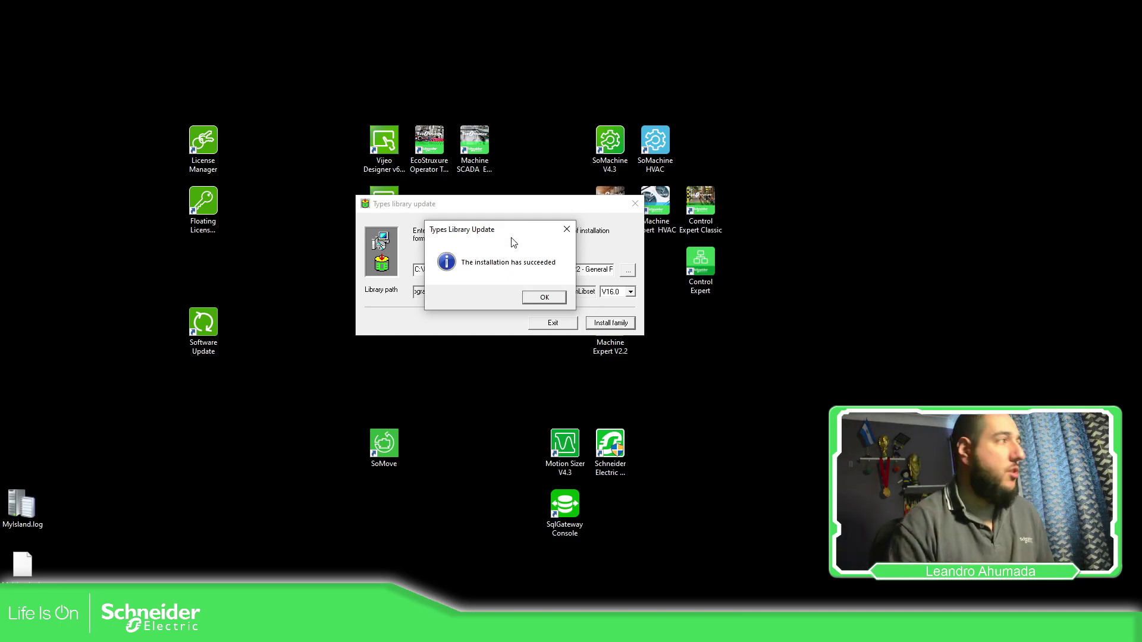
{"action": "left_click", "coordinate": [541, 303]}
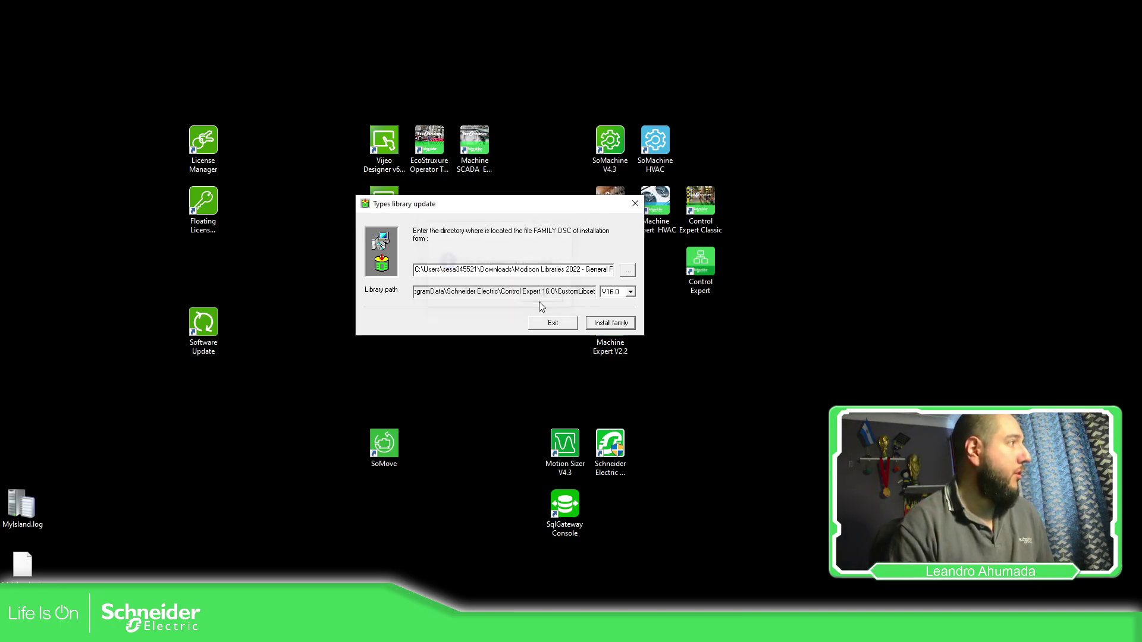
Choose the Devices family's FAMILY.DSC from the GPL V2 setup folder and install it.
{"action": "left_click", "coordinate": [629, 271]}
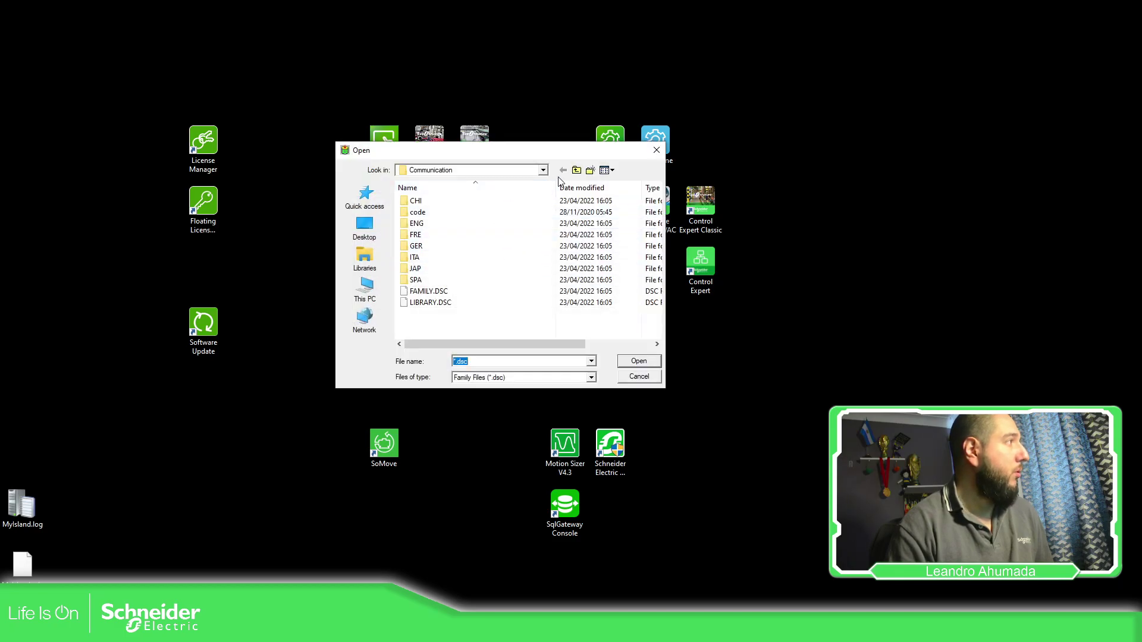
{"action": "left_click", "coordinate": [576, 170]}
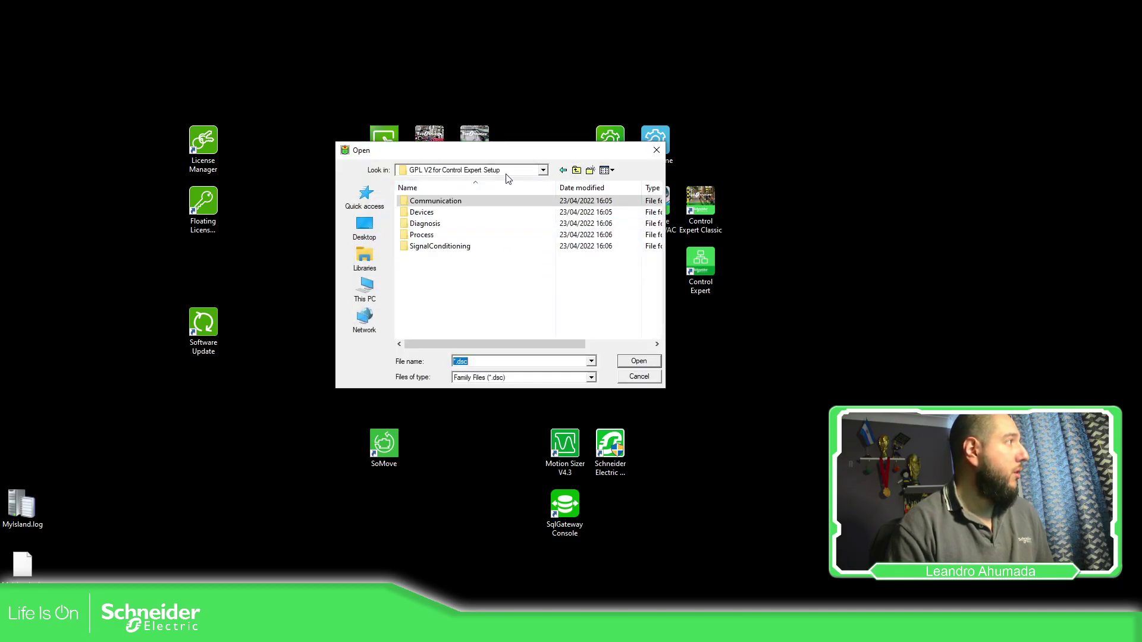
{"action": "double_click", "coordinate": [433, 213]}
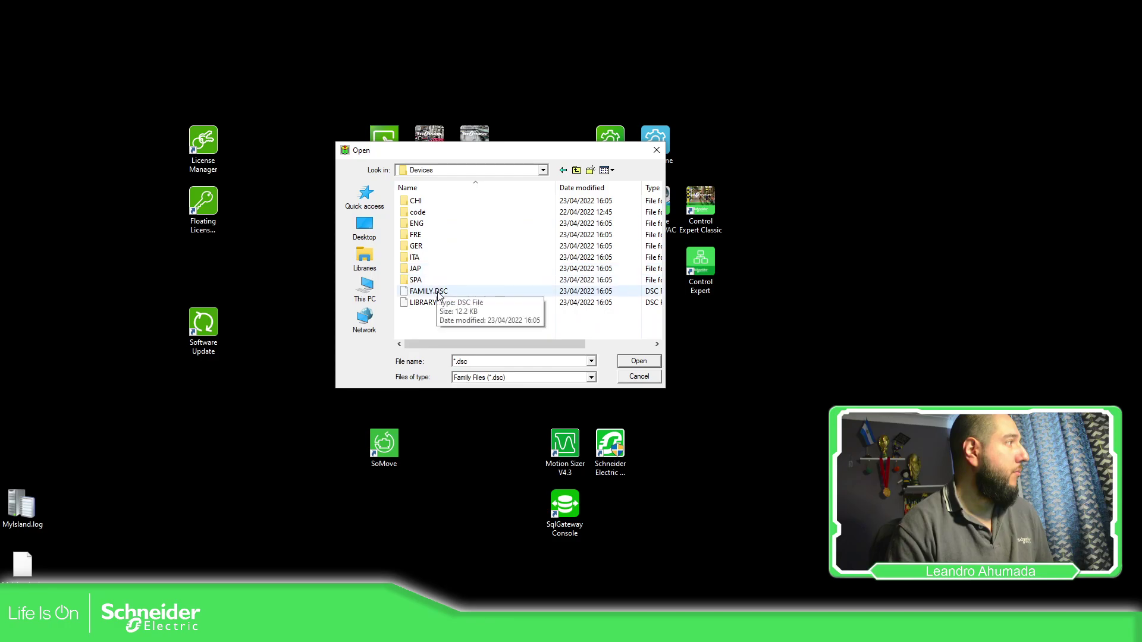
{"action": "left_click", "coordinate": [434, 291]}
{"action": "left_click", "coordinate": [639, 361]}
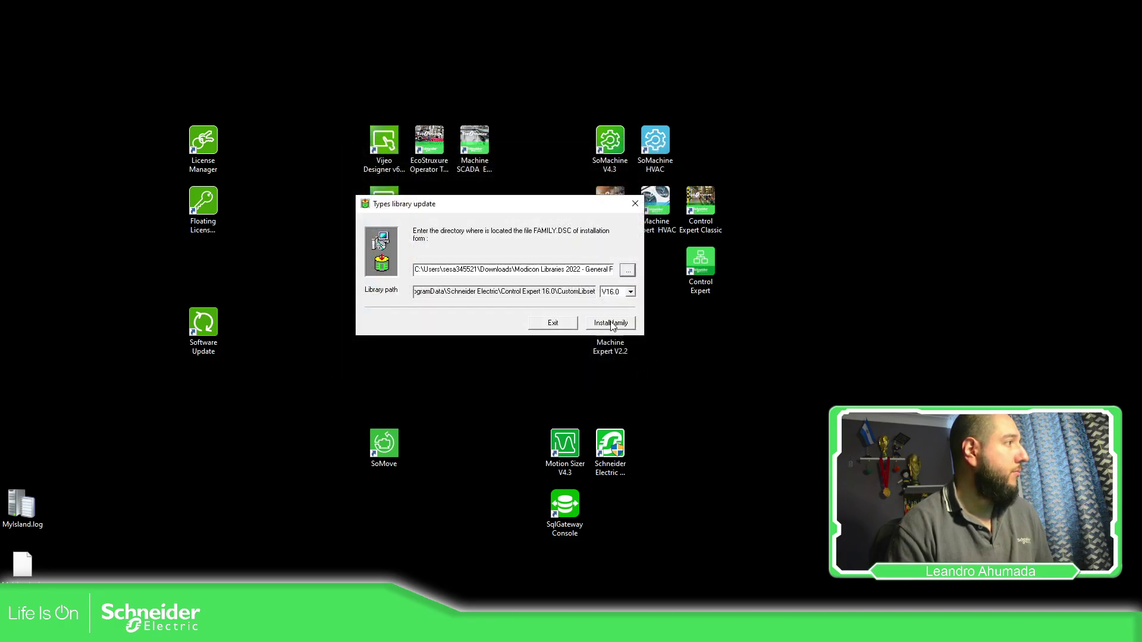
{"action": "left_click", "coordinate": [612, 324]}
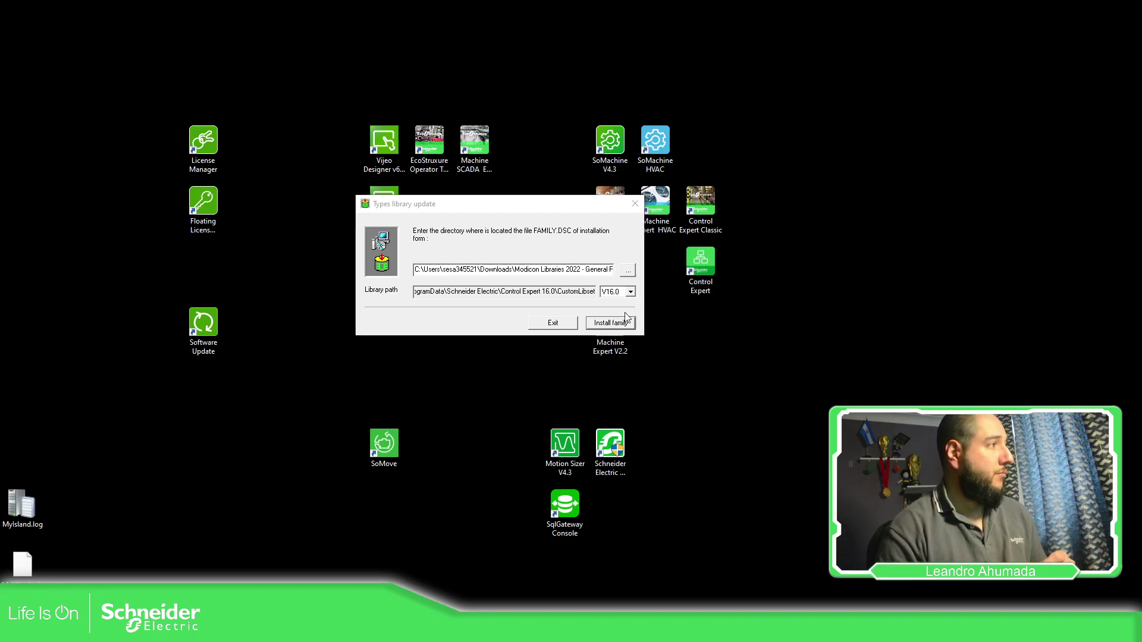
Select the SignalConditioning FAMILY.DSC, install it and acknowledge the success message.
{"action": "left_click", "coordinate": [546, 299]}
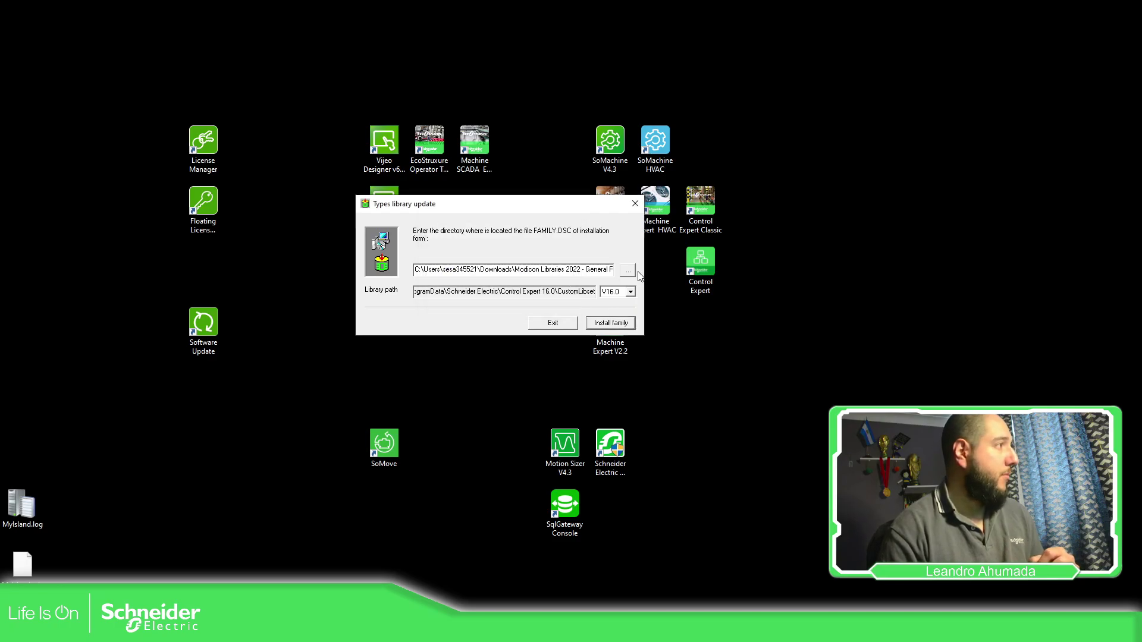
{"action": "left_click", "coordinate": [629, 271]}
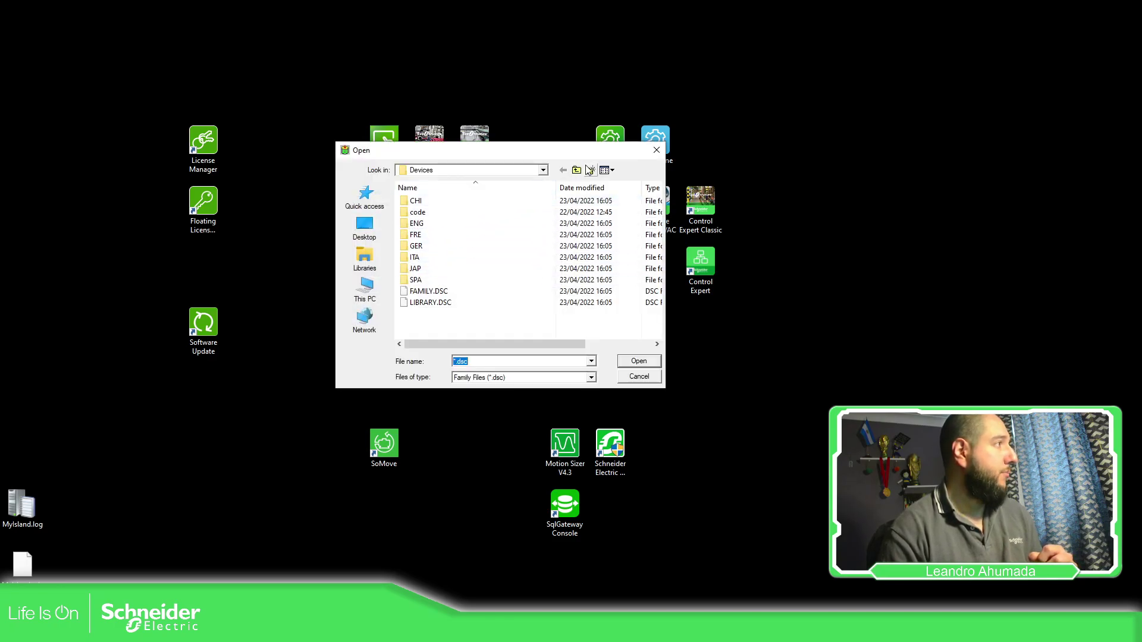
{"action": "left_click", "coordinate": [576, 170]}
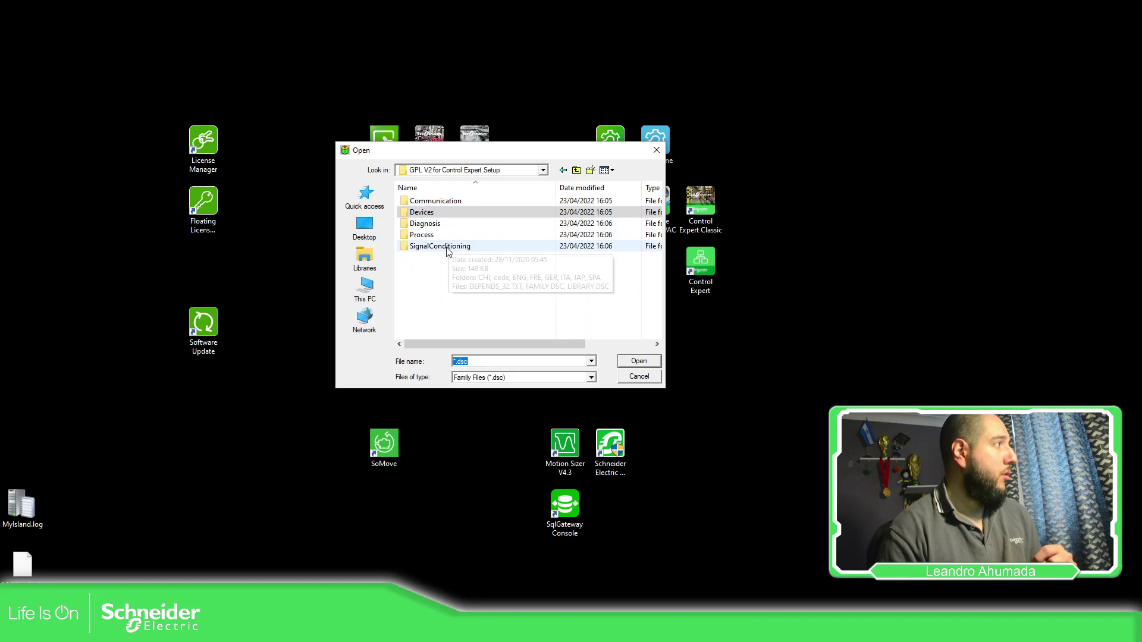
{"action": "left_click", "coordinate": [447, 247]}
{"action": "left_click", "coordinate": [638, 361]}
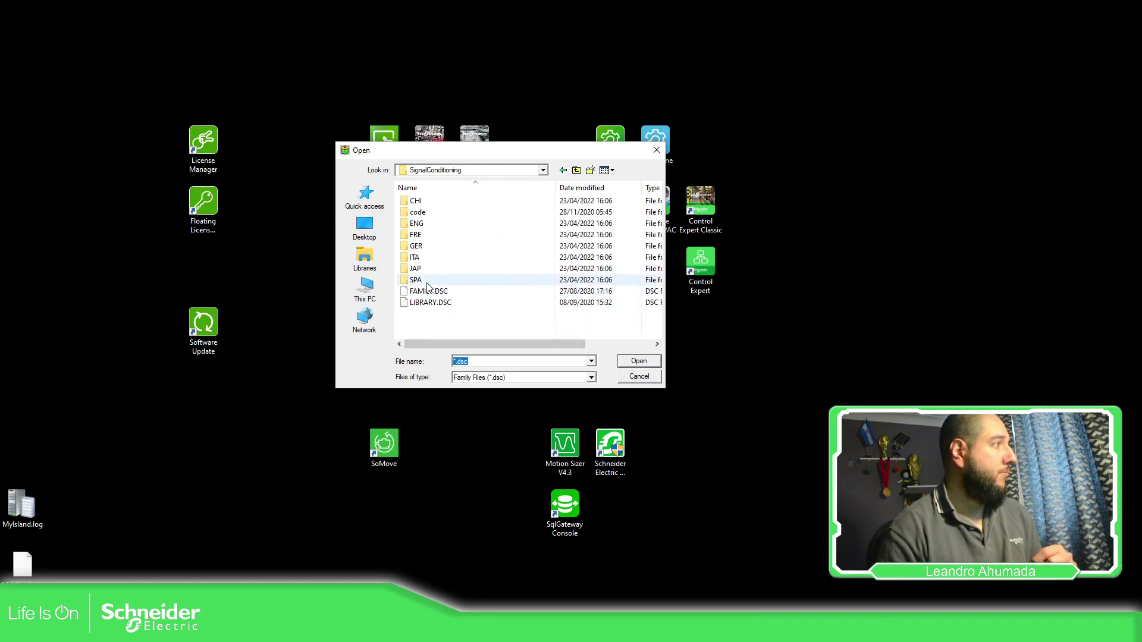
{"action": "double_click", "coordinate": [445, 290]}
{"action": "left_click", "coordinate": [623, 326]}
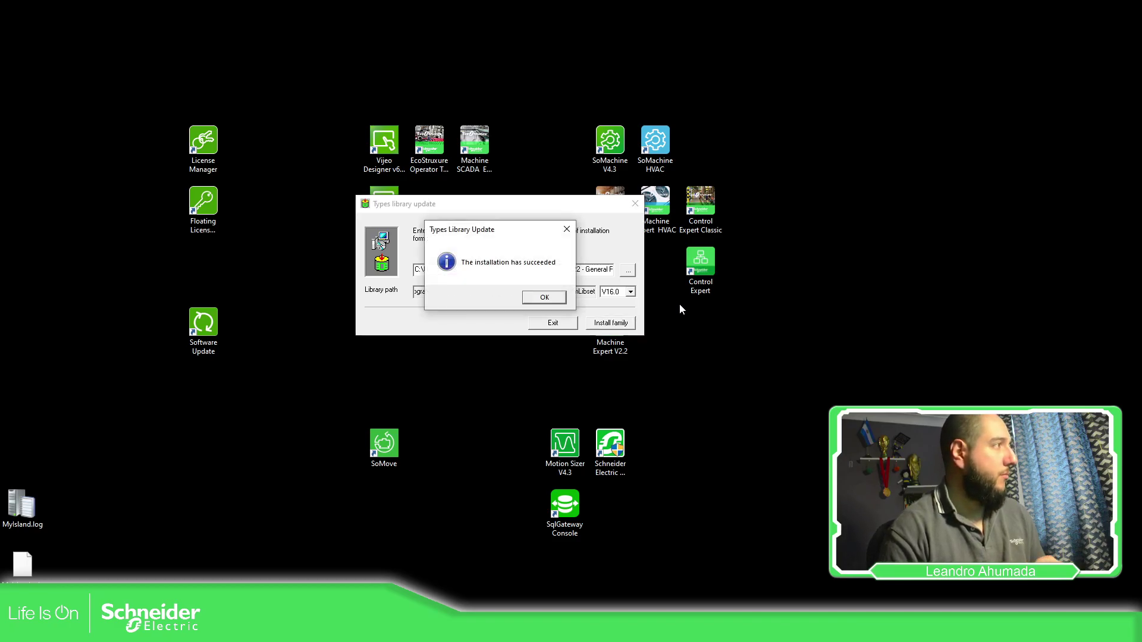
{"action": "left_click", "coordinate": [546, 297]}
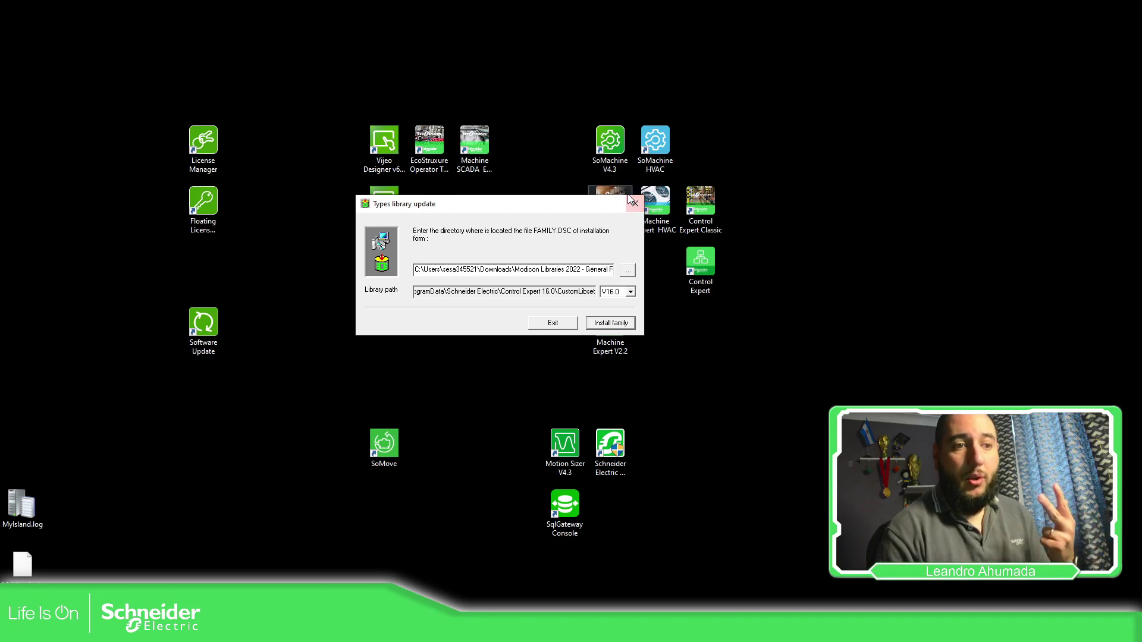
Start Control Expert Classic and reopen the recent TESTING project, entering the application password.
{"action": "left_click", "coordinate": [716, 208]}
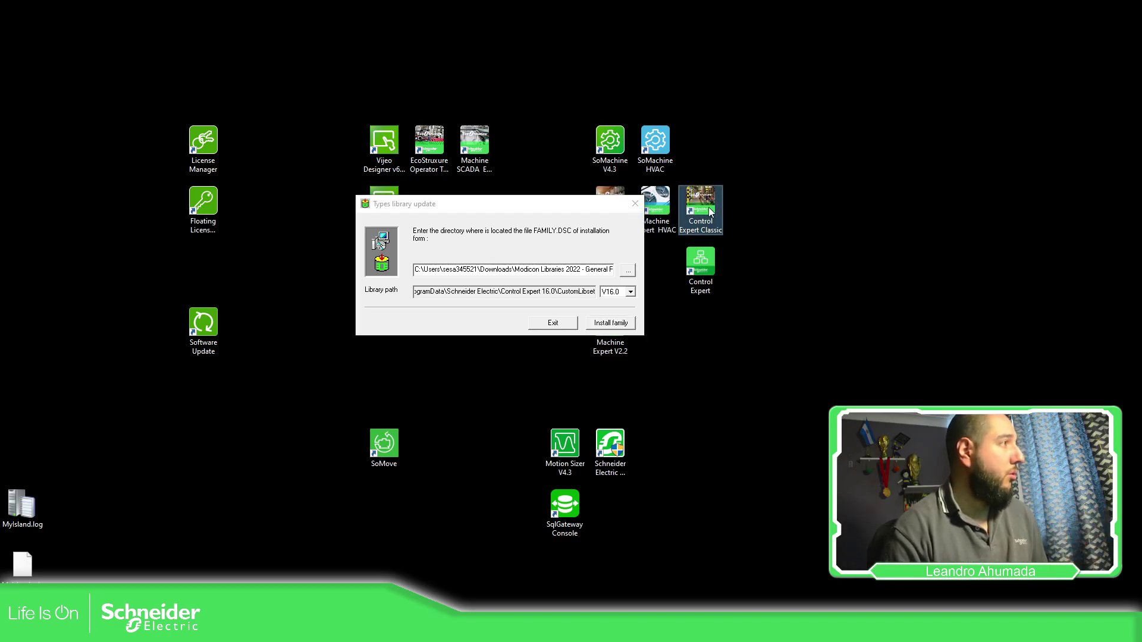
{"action": "left_click", "coordinate": [839, 308]}
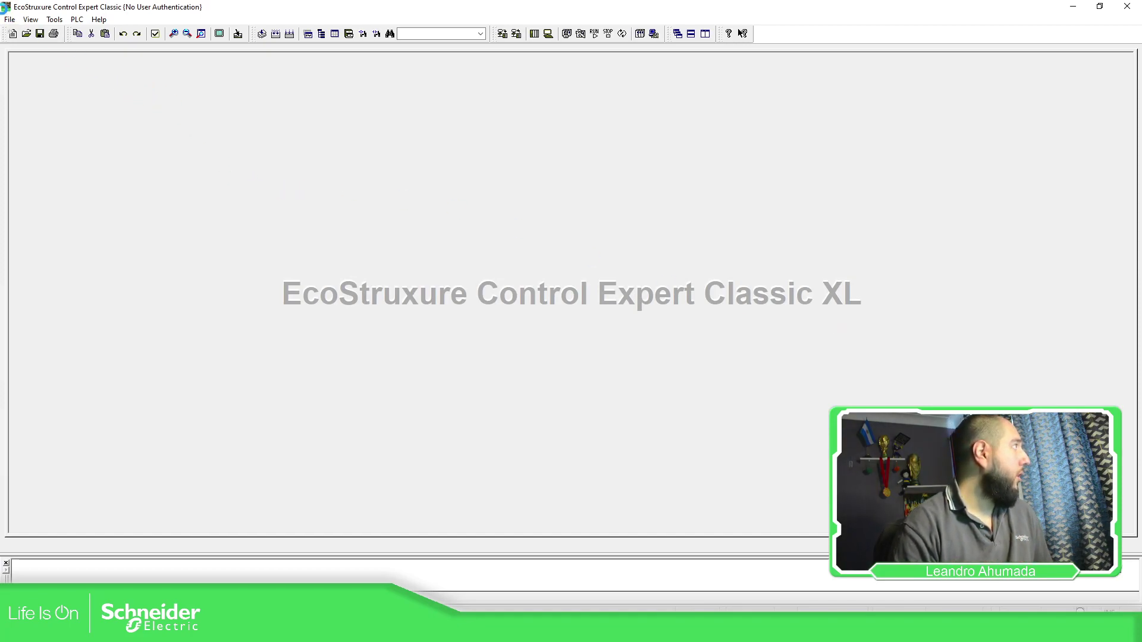
{"action": "left_click", "coordinate": [9, 19]}
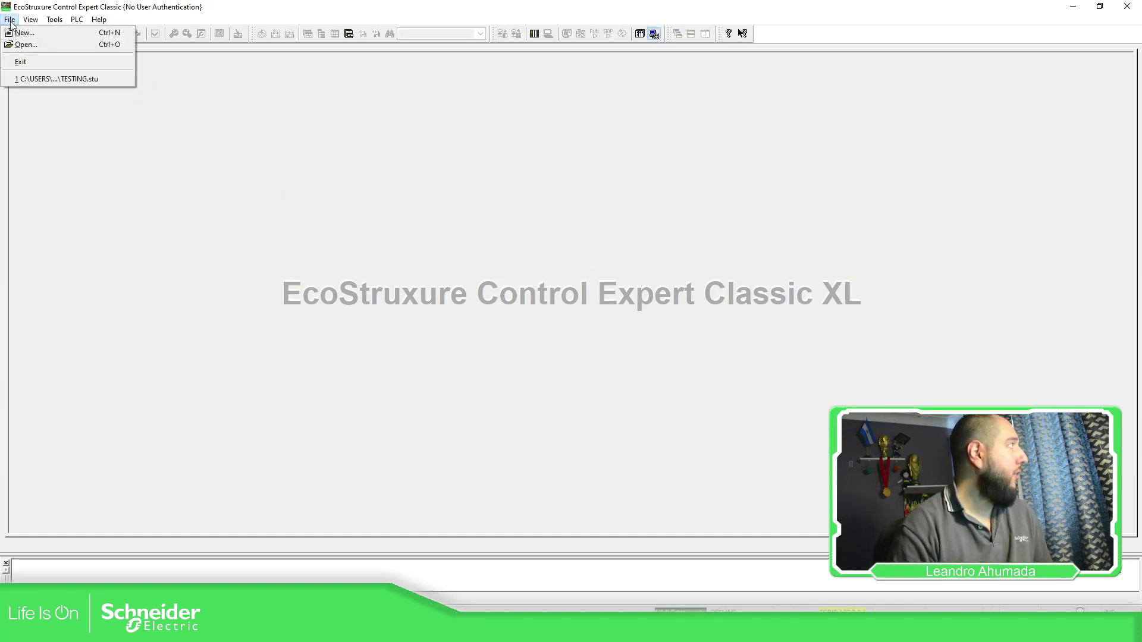
{"action": "left_click", "coordinate": [56, 77]}
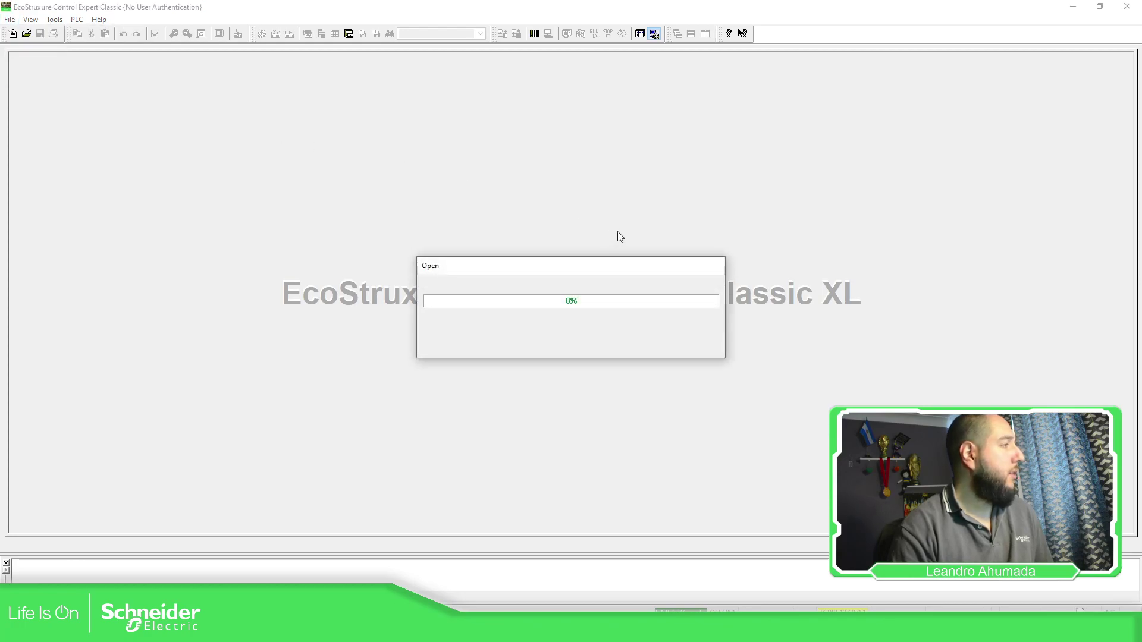
{"action": "type", "text": "1"}
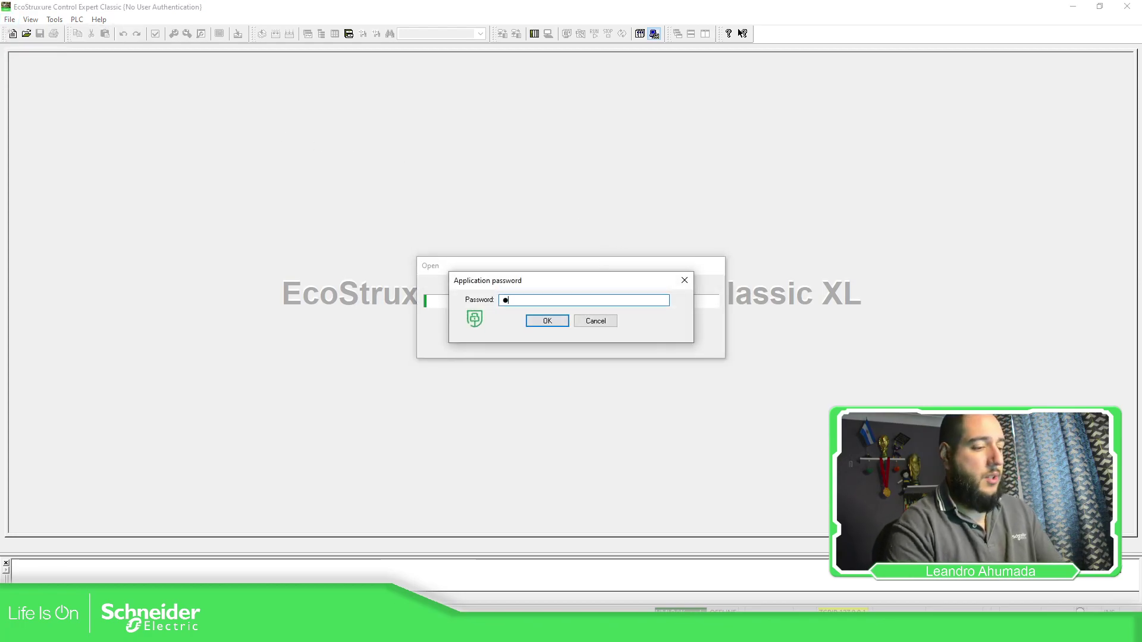
{"action": "type", "text": "23456789012"}
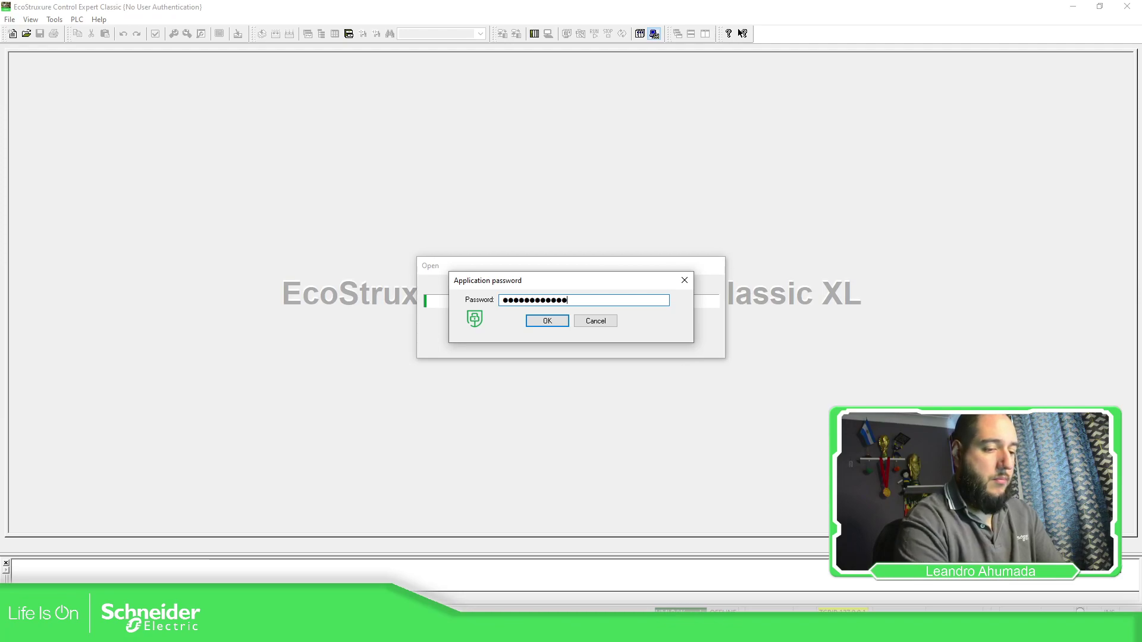
{"action": "type", "text": "34"}
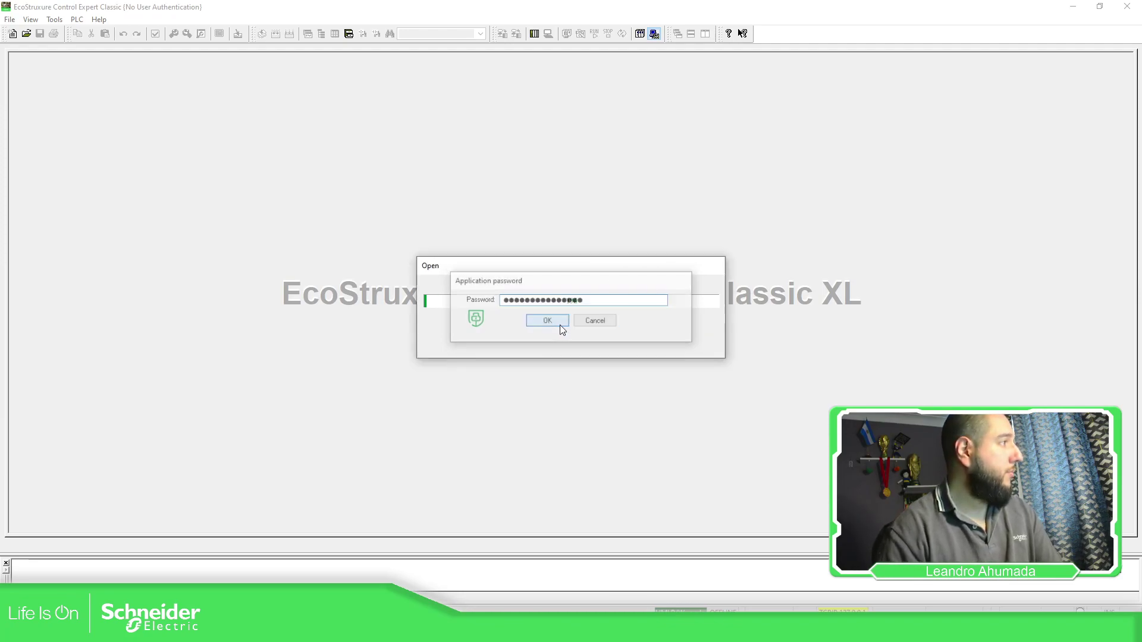
{"action": "left_click", "coordinate": [560, 323]}
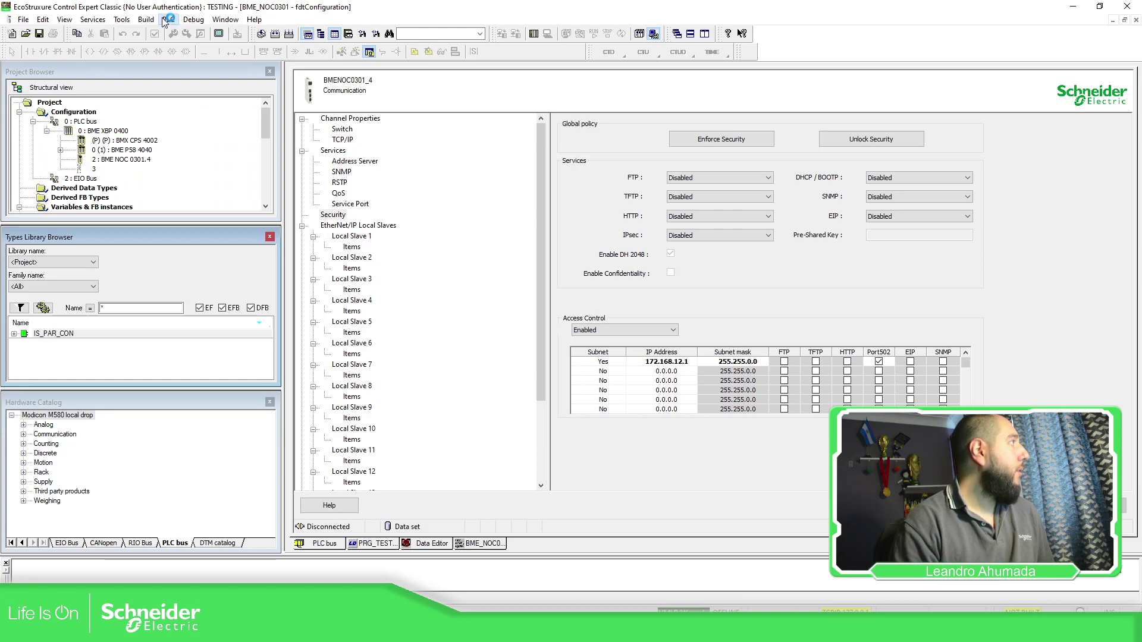
Browse Modicon Libraries - General Purpose types, filtering the Communication, then Devices families.
{"action": "left_click", "coordinate": [123, 19]}
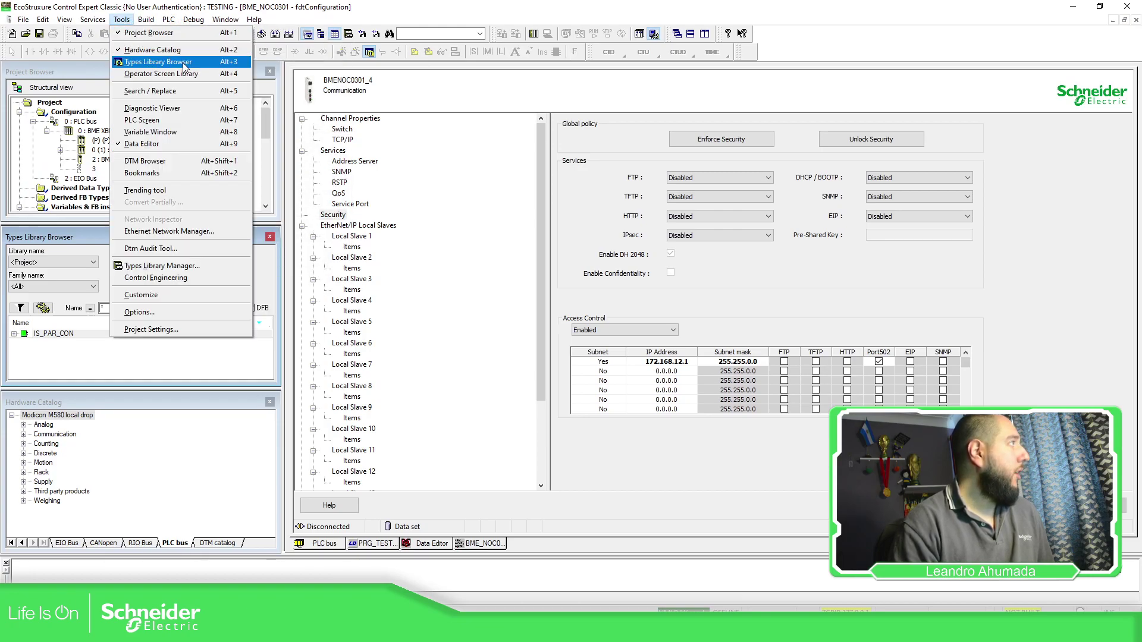
{"action": "left_click", "coordinate": [83, 347]}
{"action": "left_click", "coordinate": [93, 263]}
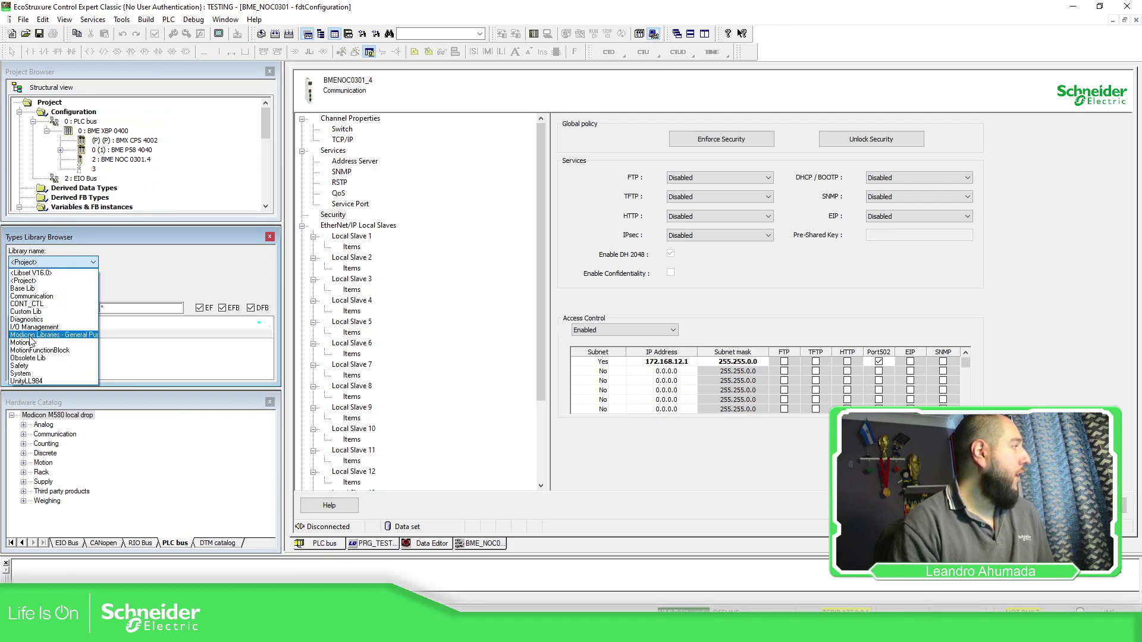
{"action": "left_click", "coordinate": [64, 336]}
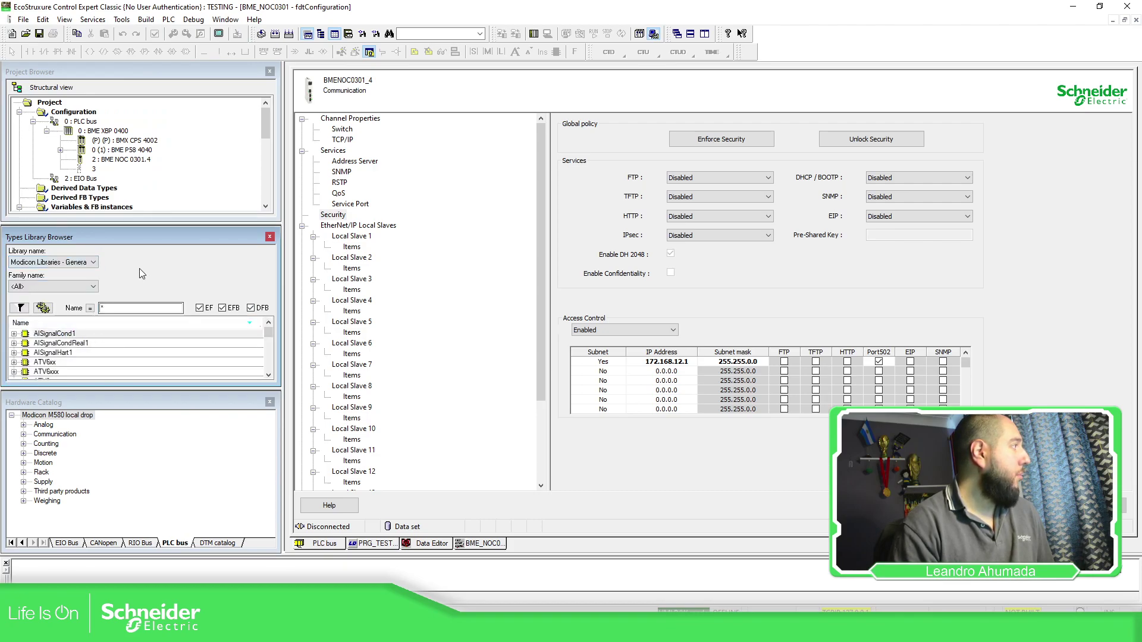
{"action": "left_click", "coordinate": [65, 287]}
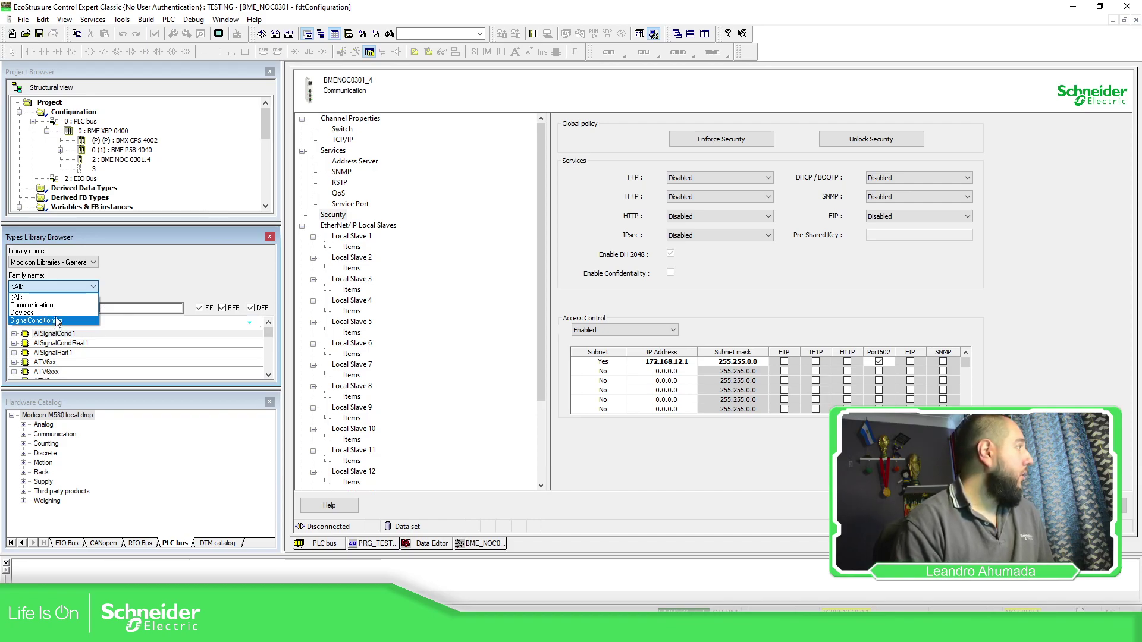
{"action": "left_click", "coordinate": [50, 305]}
{"action": "scroll", "coordinate": [100, 357], "scroll_direction": "down", "scroll_amount": 5}
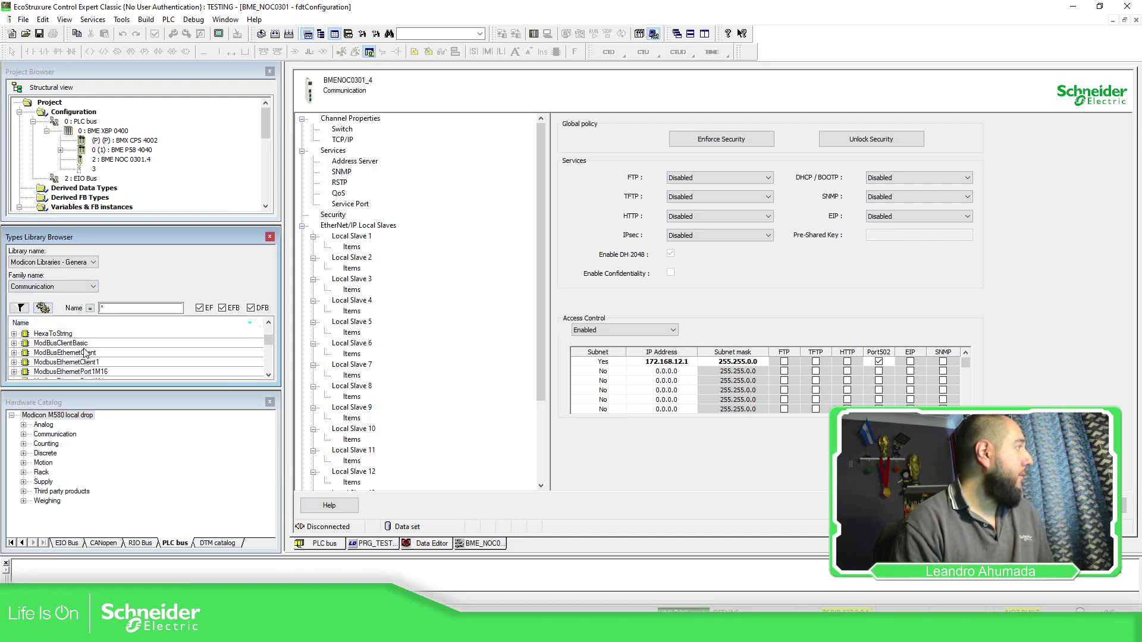
{"action": "left_click", "coordinate": [76, 288]}
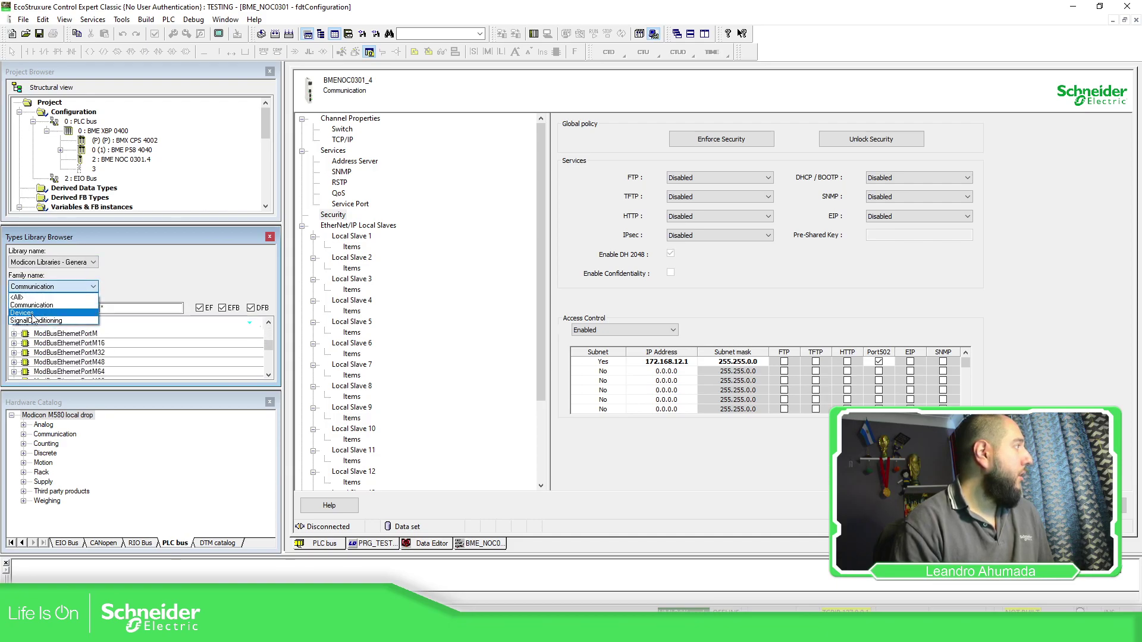
{"action": "left_click", "coordinate": [41, 304]}
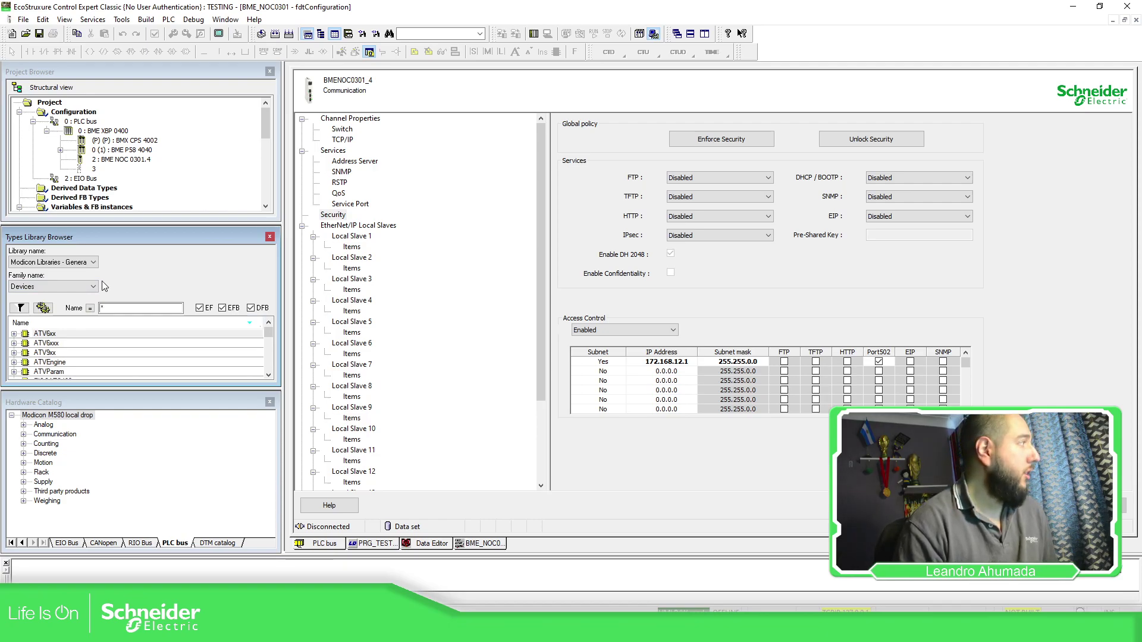
Delete the SignalCondition family from Modicon Libraries in the Types Library Manager, confirming Yes to All.
{"action": "left_click", "coordinate": [121, 19]}
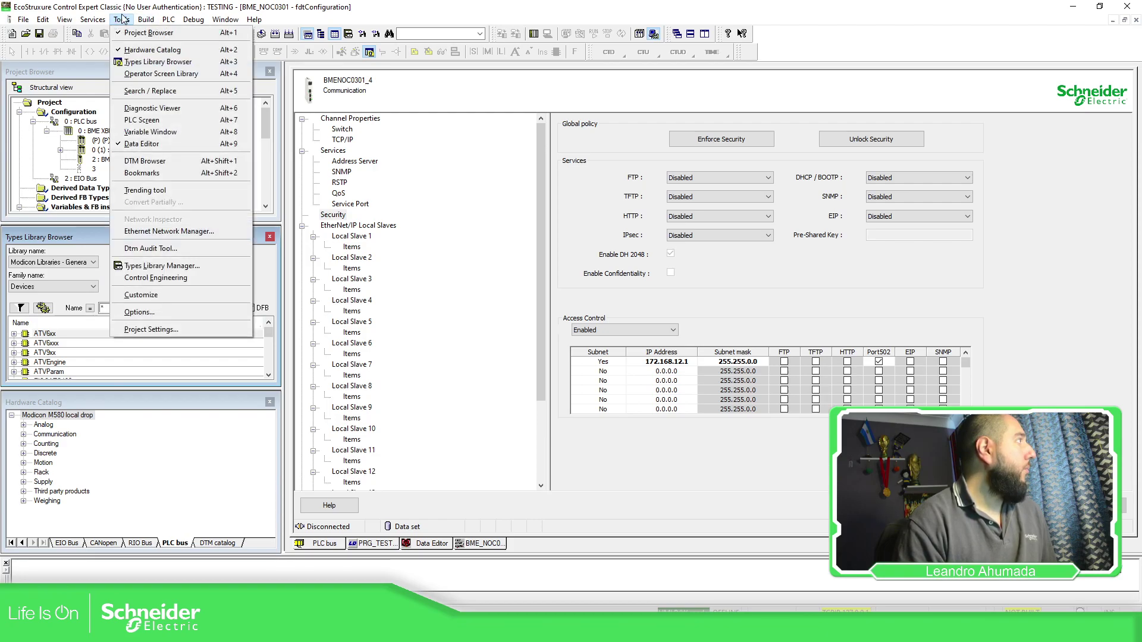
{"action": "mouse_move", "coordinate": [145, 20]}
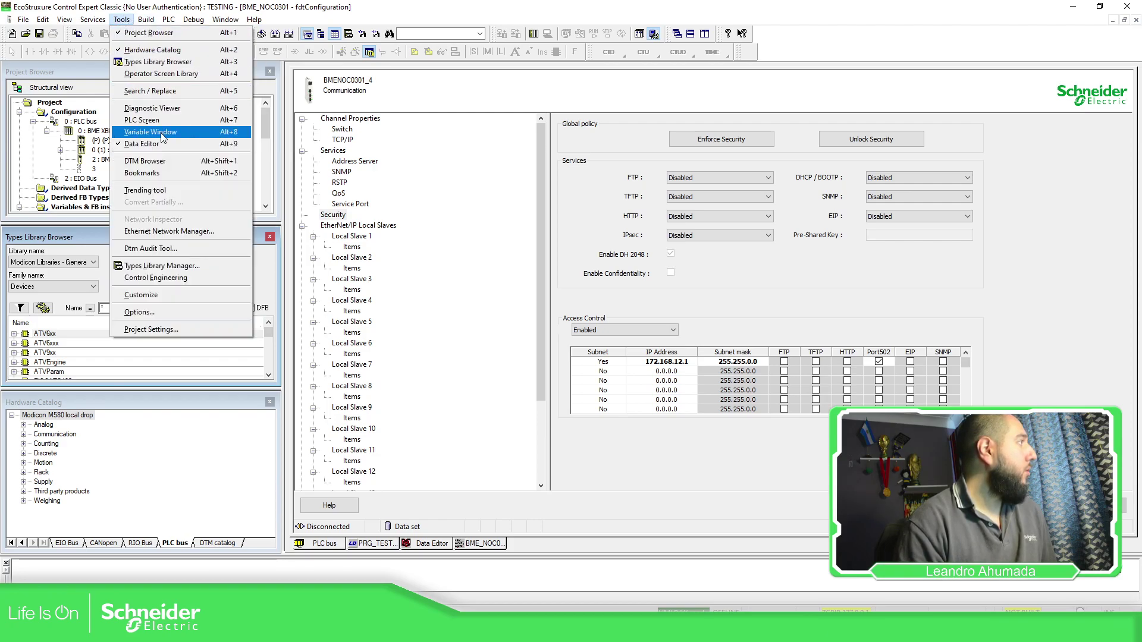
{"action": "left_click", "coordinate": [168, 271]}
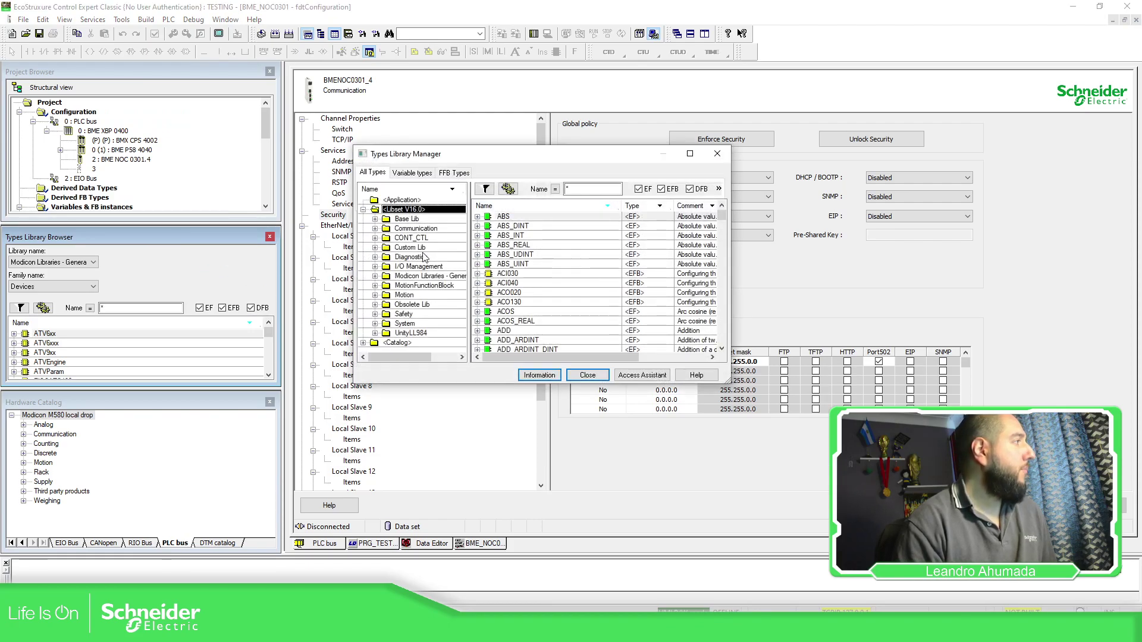
{"action": "left_click", "coordinate": [441, 276]}
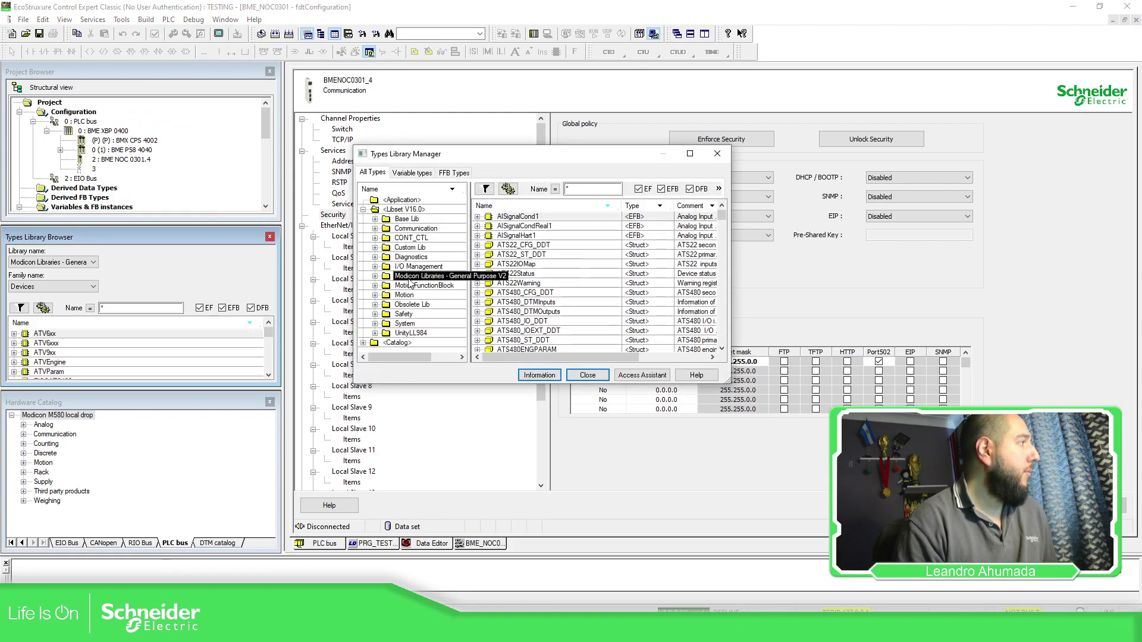
{"action": "double_click", "coordinate": [386, 278]}
{"action": "left_click", "coordinate": [427, 304]}
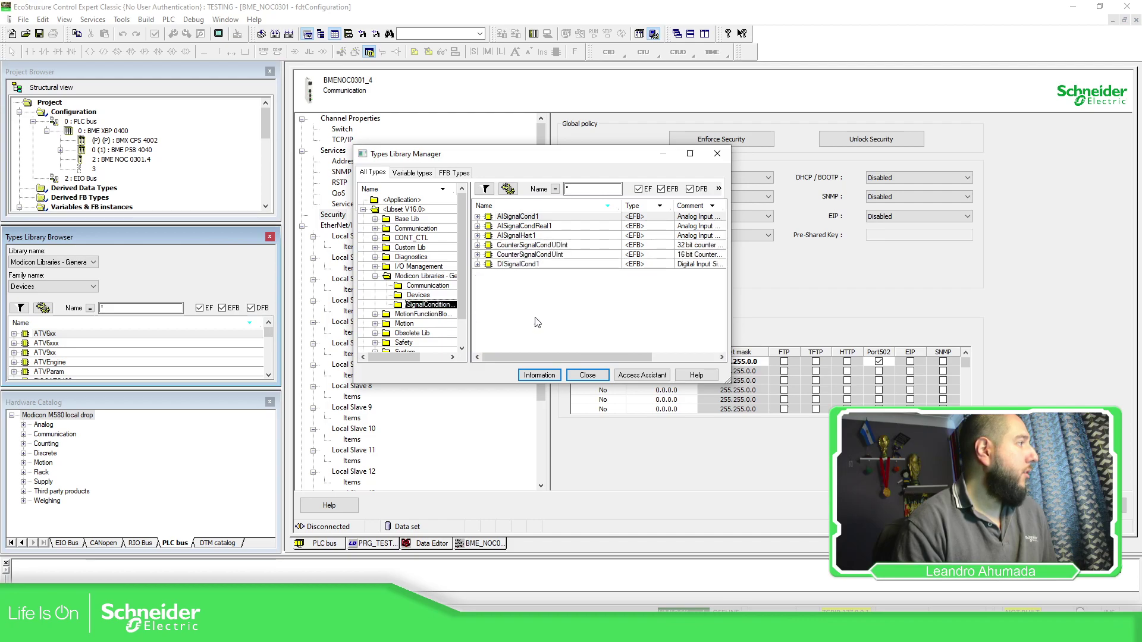
{"action": "right_click", "coordinate": [437, 305]}
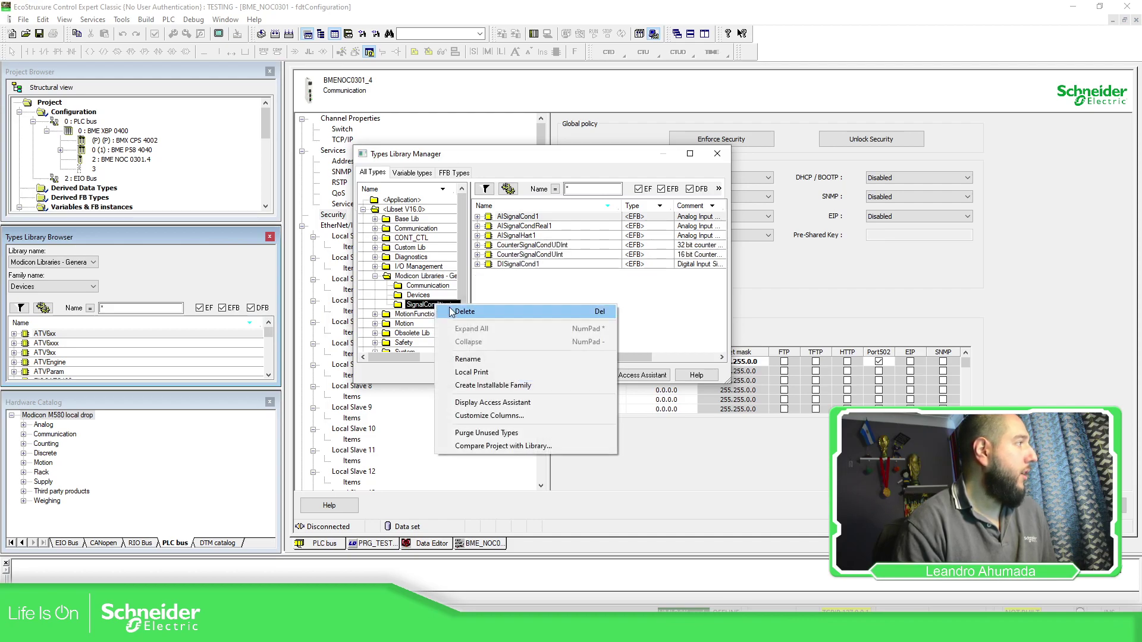
{"action": "left_click", "coordinate": [464, 312]}
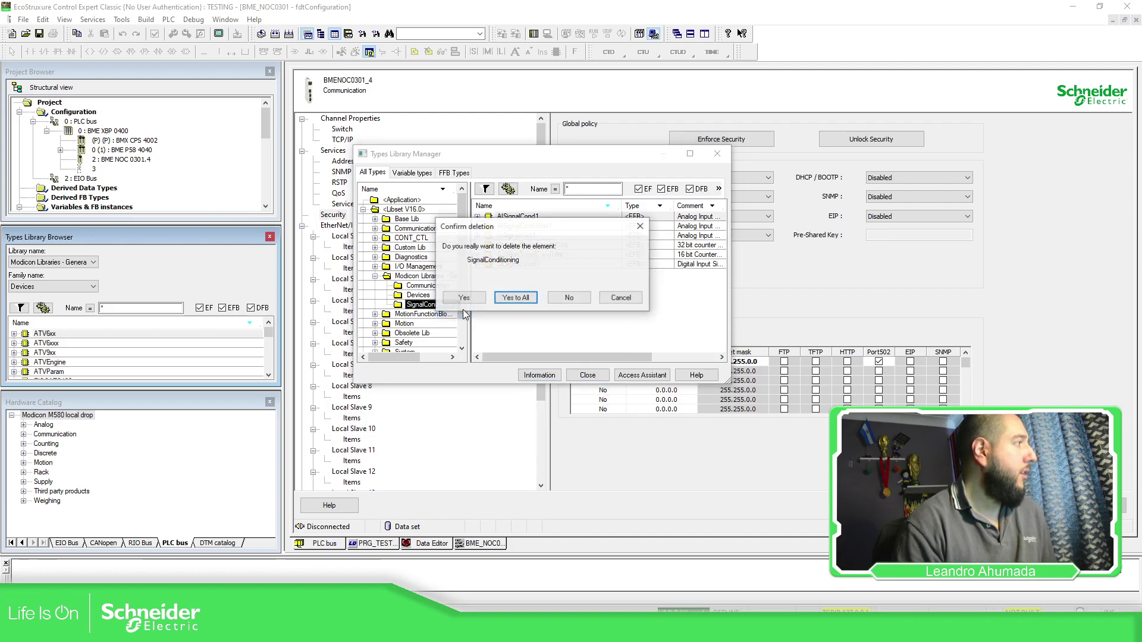
{"action": "left_click", "coordinate": [526, 300]}
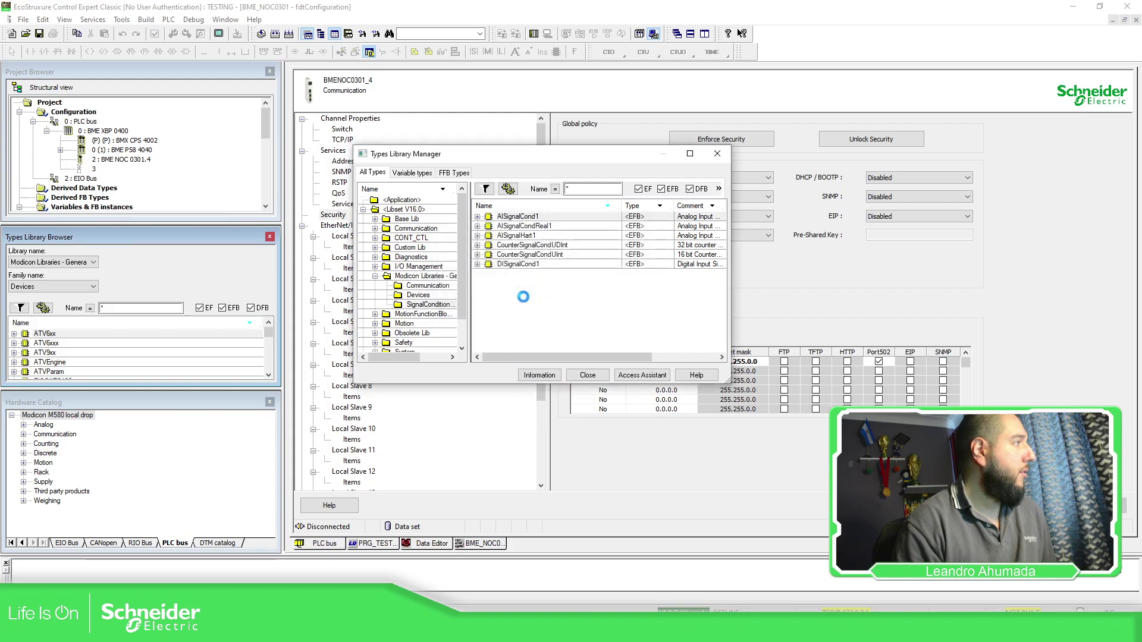
{"action": "left_click", "coordinate": [599, 373]}
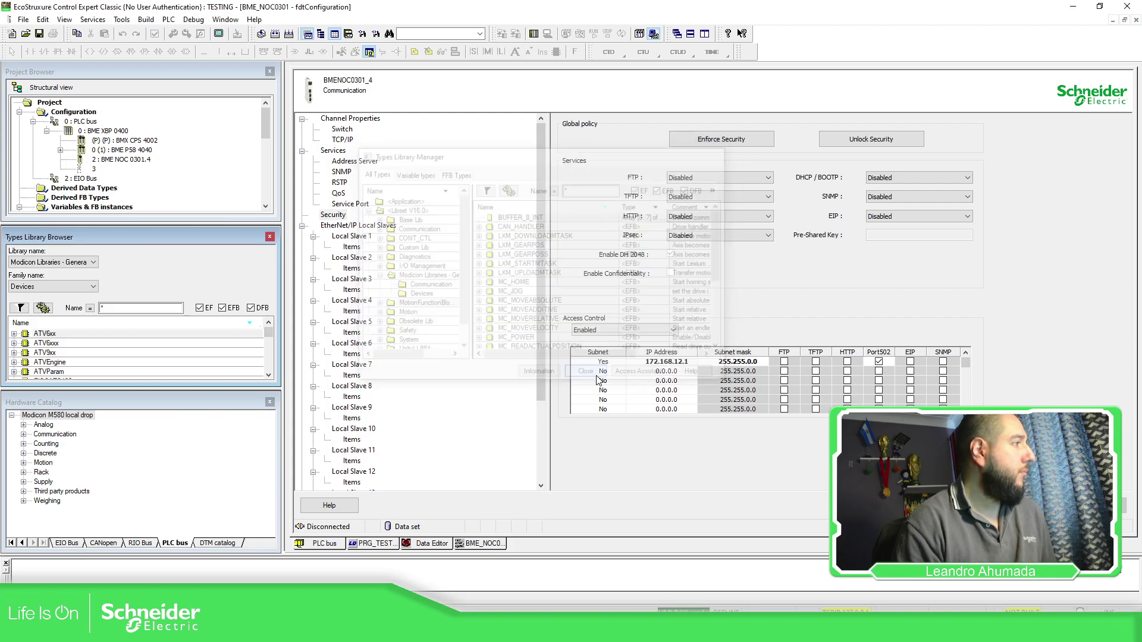
Check the remaining families in the browser list, then exit Control Expert Classic.
{"action": "left_click", "coordinate": [93, 286]}
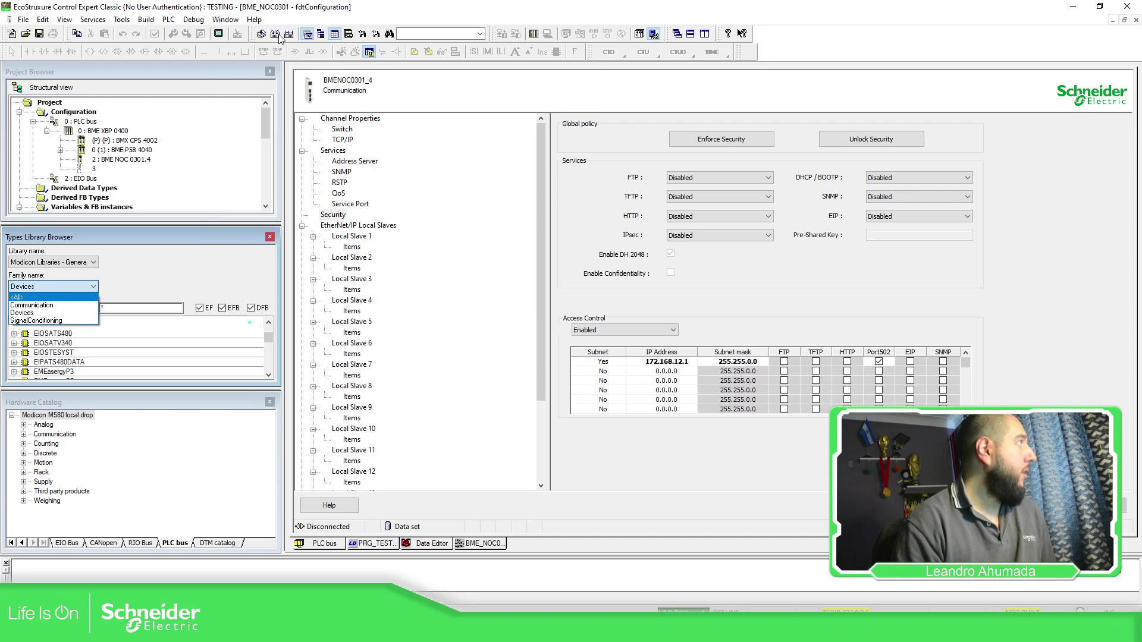
{"action": "left_click", "coordinate": [40, 35]}
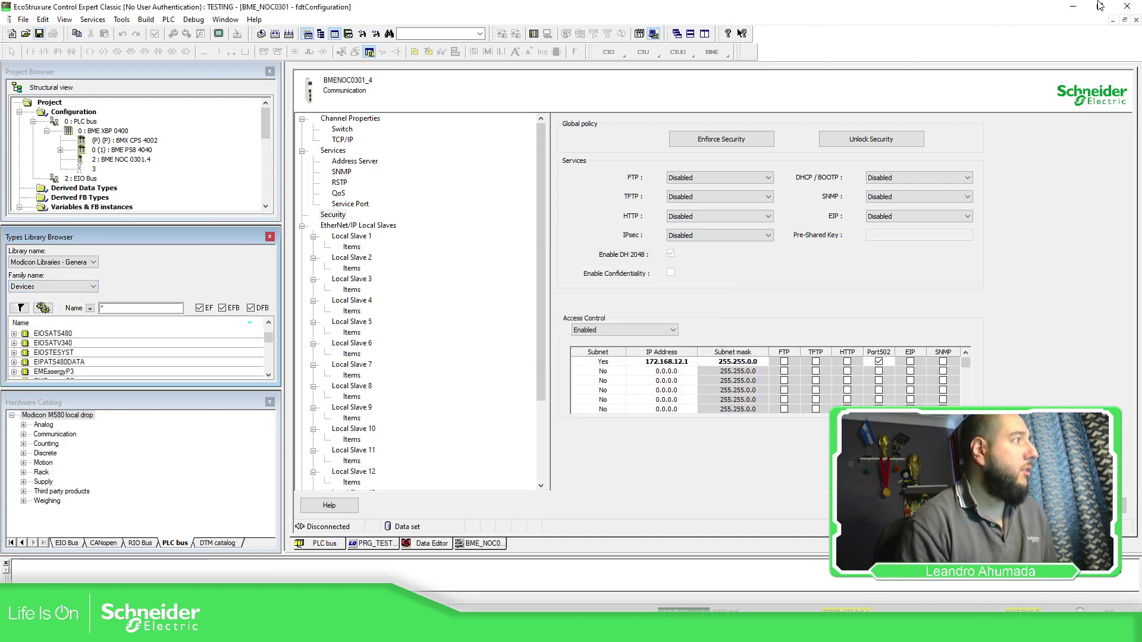
{"action": "left_click", "coordinate": [1126, 7]}
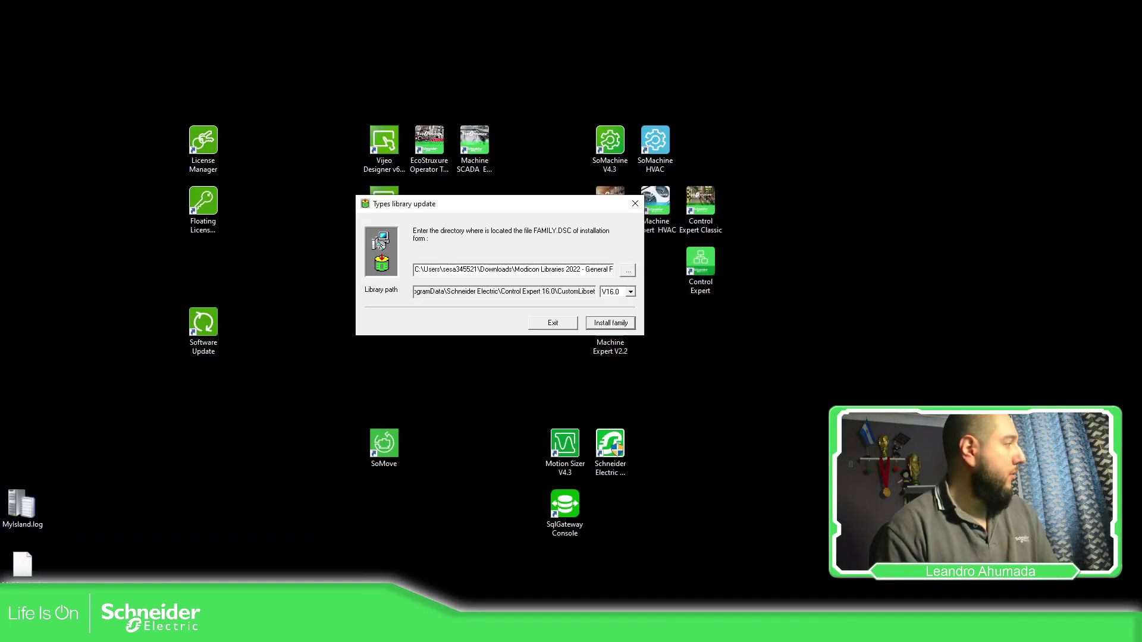
Relaunch Control Expert Classic from its desktop shortcut.
{"action": "left_click", "coordinate": [705, 211]}
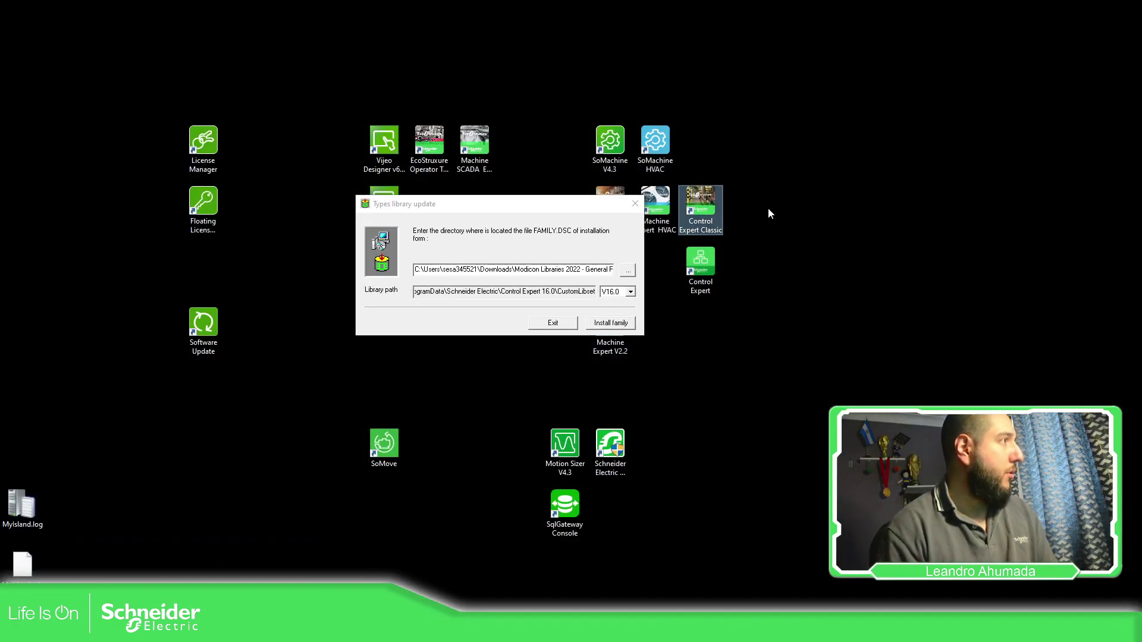
{"action": "left_click", "coordinate": [812, 217]}
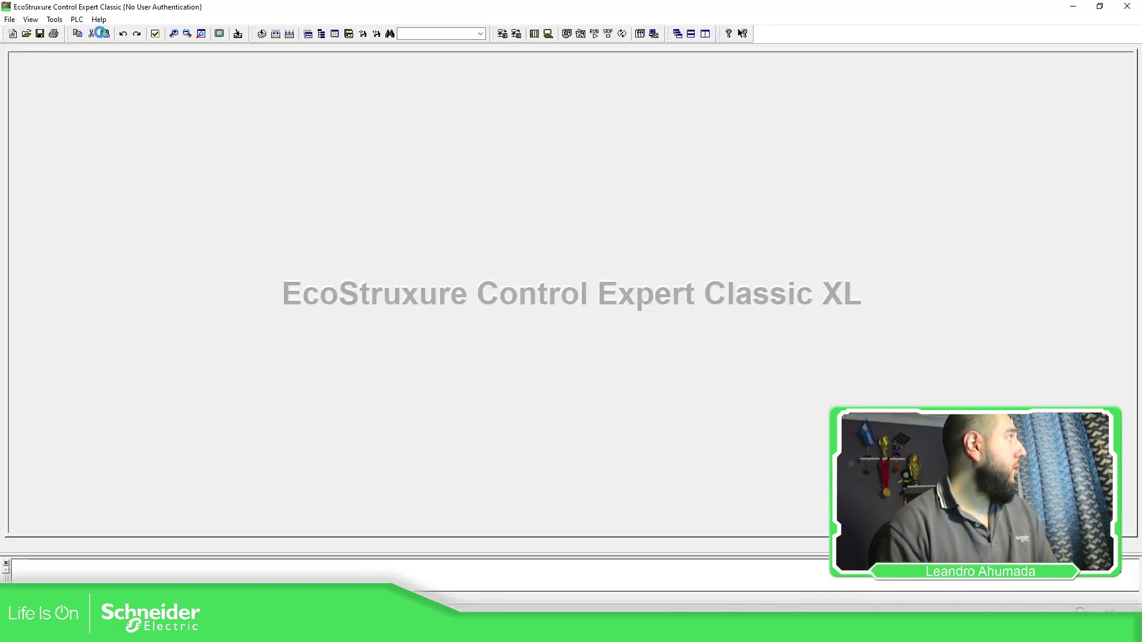
In the Types Library Manager, inspect the Devices family of General Purpose V2, then close it.
{"action": "left_click", "coordinate": [55, 20]}
{"action": "mouse_move", "coordinate": [75, 21]}
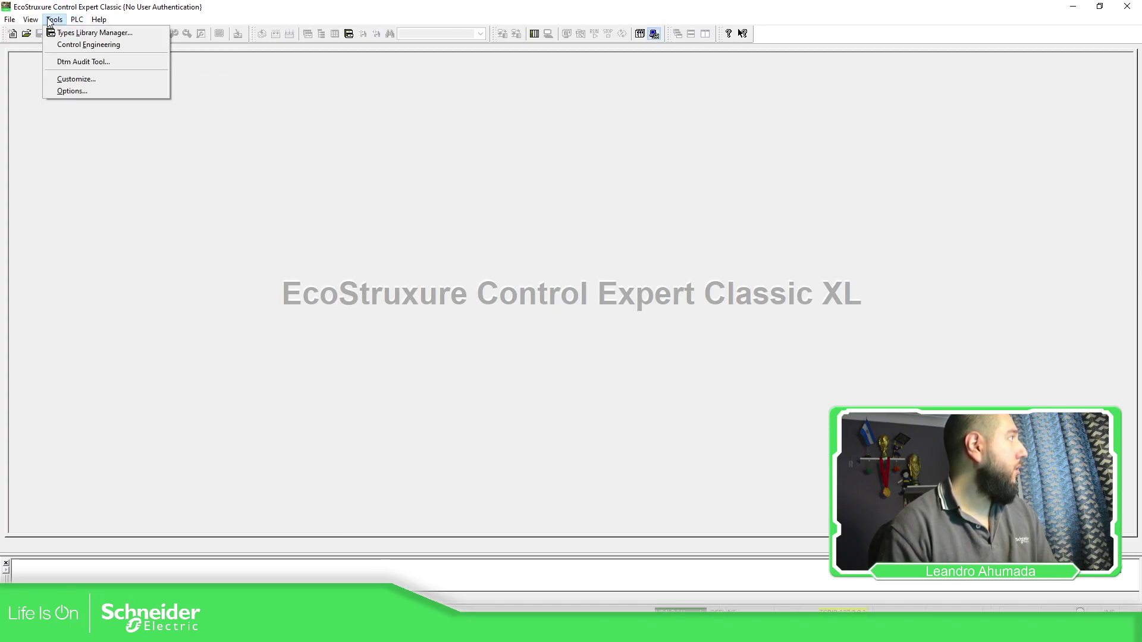
{"action": "left_click", "coordinate": [88, 35]}
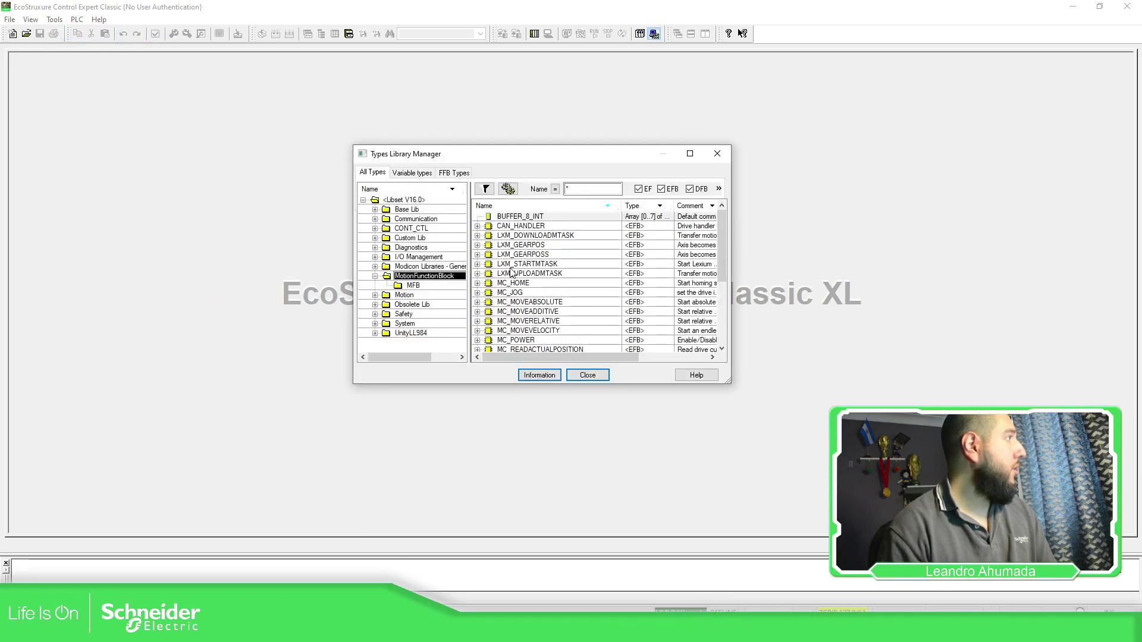
{"action": "left_click", "coordinate": [375, 267]}
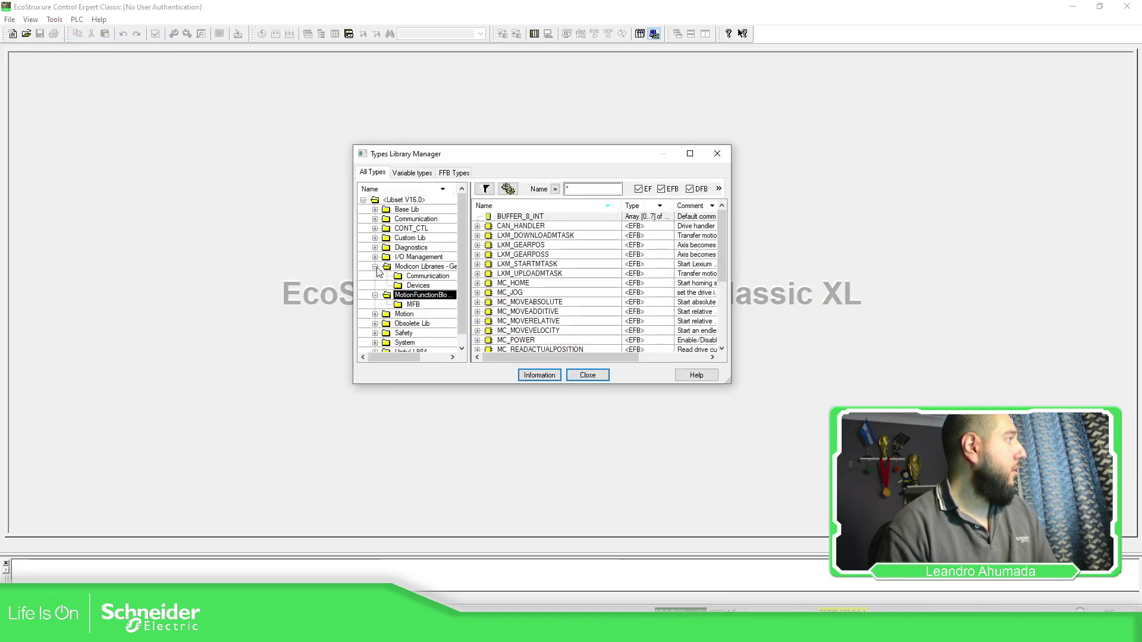
{"action": "left_click", "coordinate": [419, 286]}
{"action": "left_click", "coordinate": [427, 276]}
{"action": "left_click", "coordinate": [424, 285]}
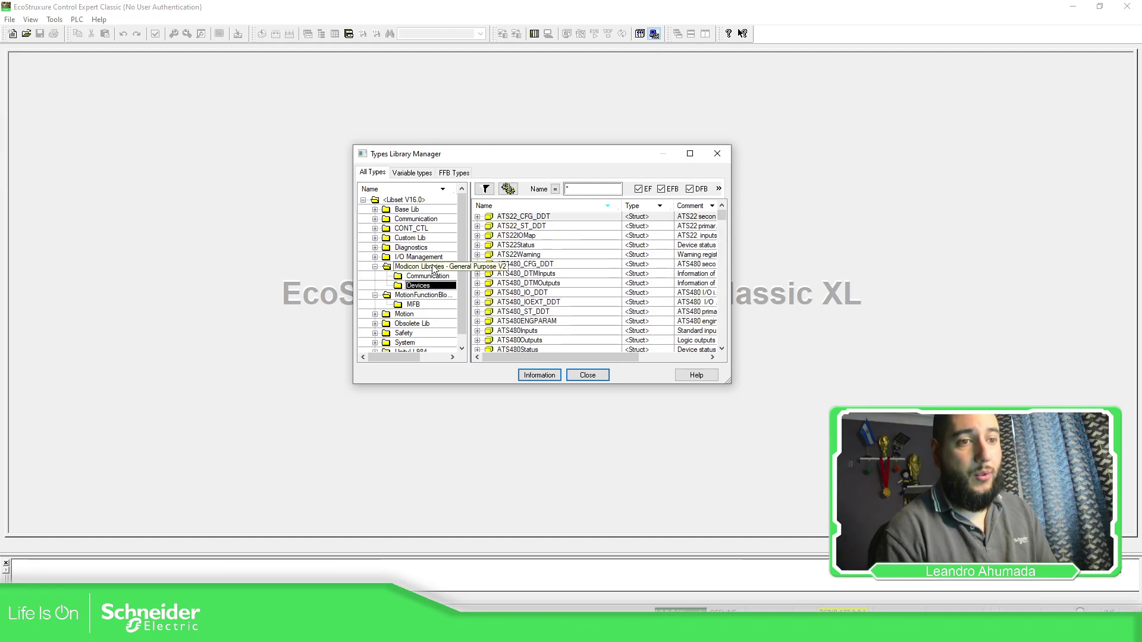
{"action": "left_click", "coordinate": [587, 377]}
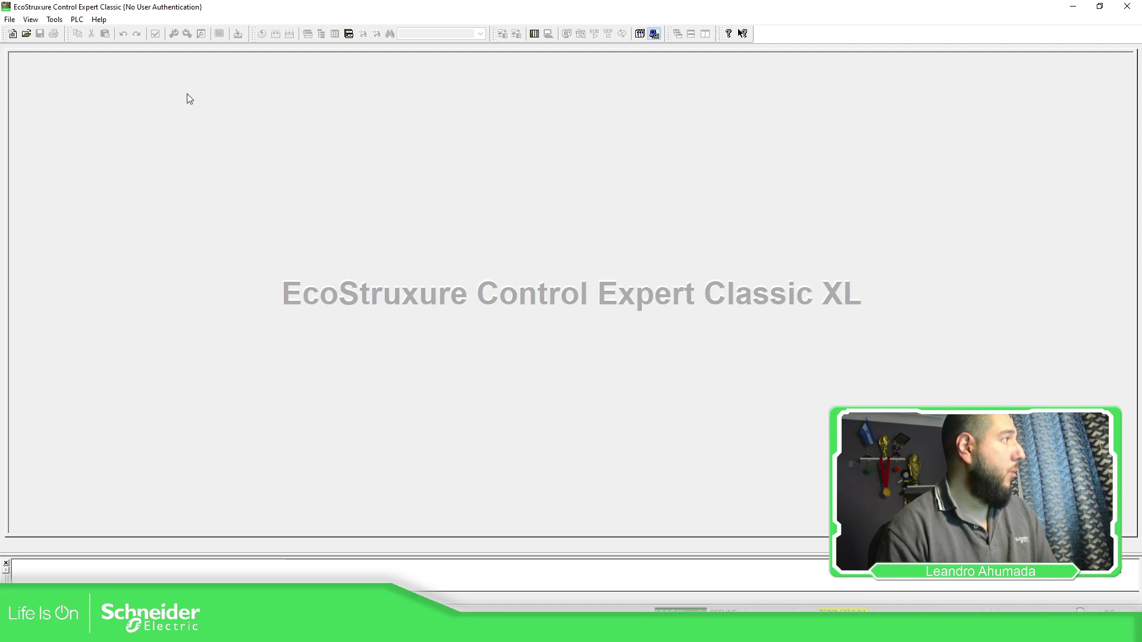
Reopen the recent TESTING.stu project, entering its application password.
{"action": "left_click", "coordinate": [10, 20]}
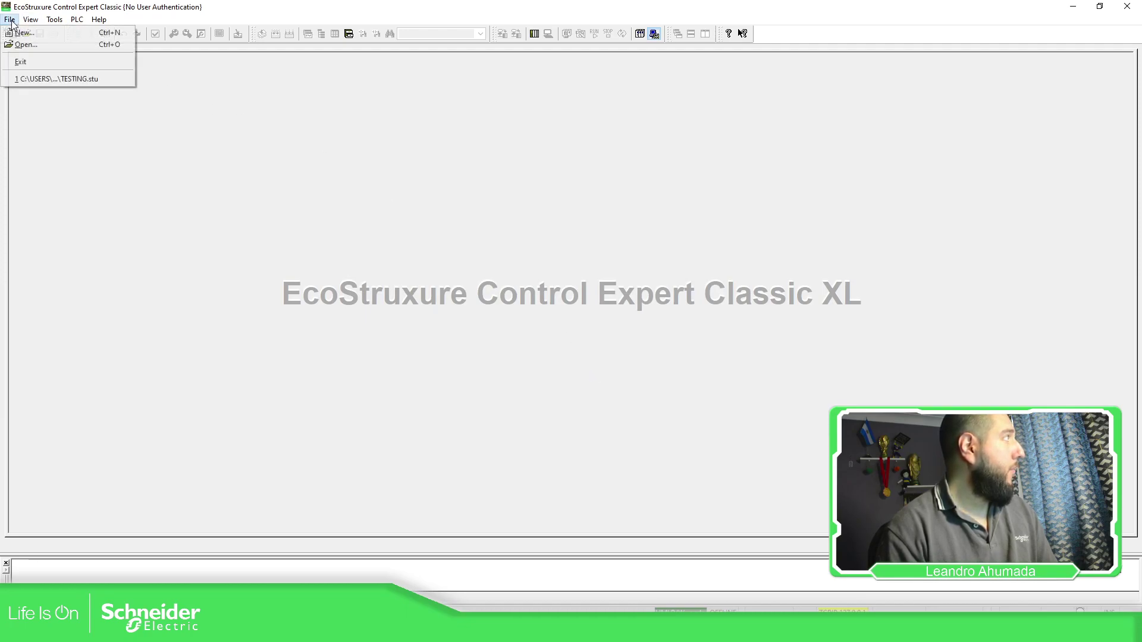
{"action": "left_click", "coordinate": [63, 79]}
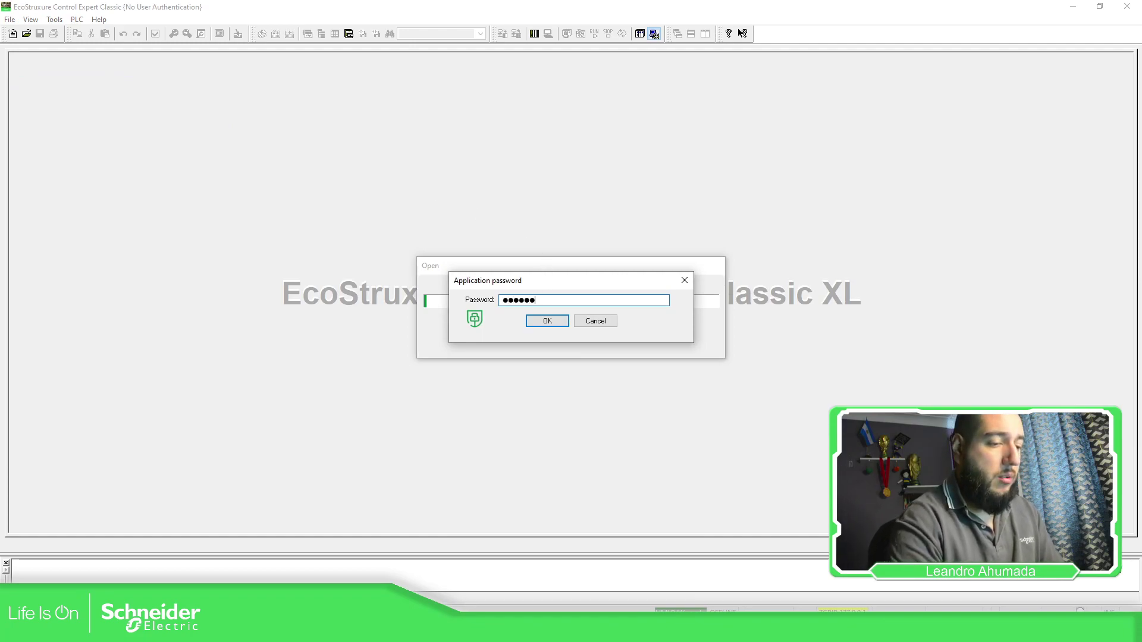
{"action": "type", "text": "****"}
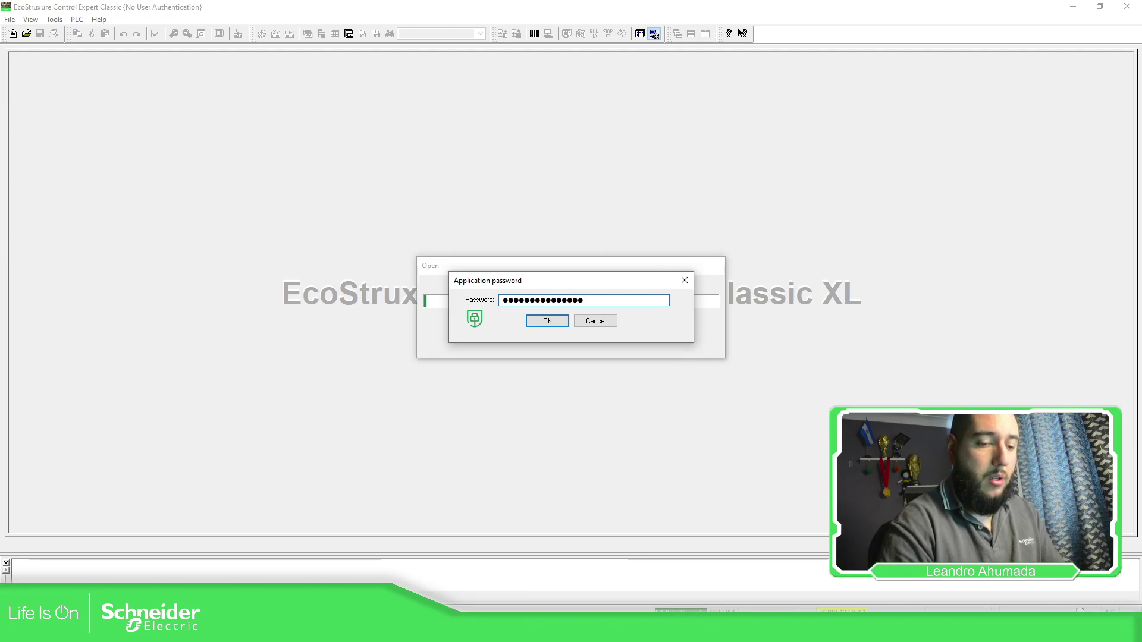
{"action": "left_click", "coordinate": [548, 320]}
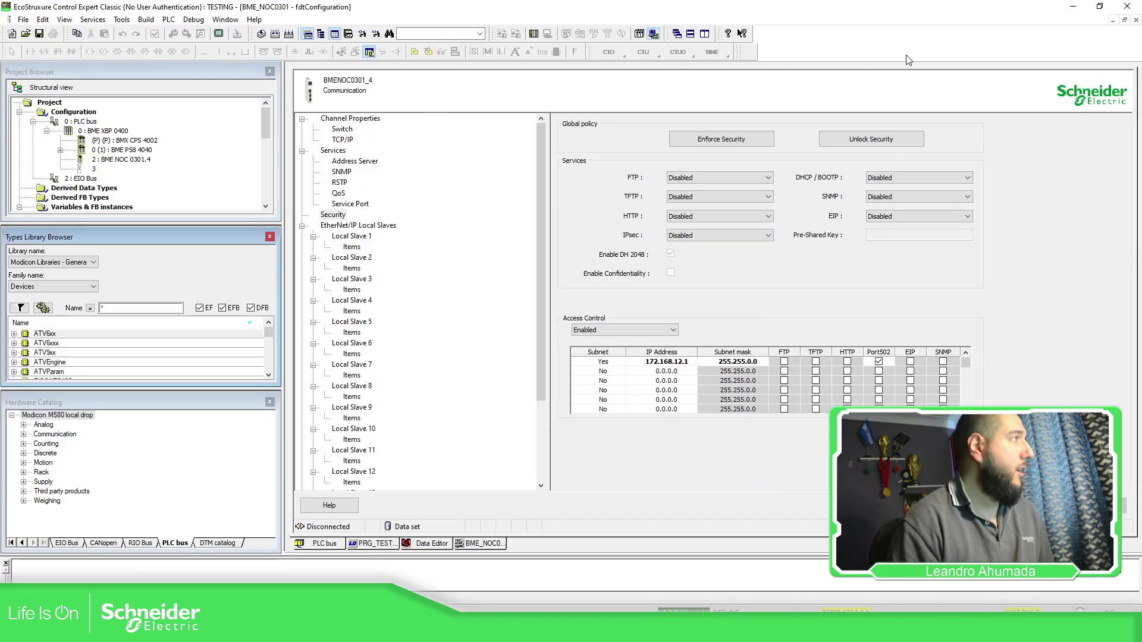
Close the NOC0301, Data Editor, PRG_TEST and PLC bus windows, then open Tools > Project Settings.
{"action": "left_click", "coordinate": [1135, 19]}
{"action": "left_click", "coordinate": [1135, 20]}
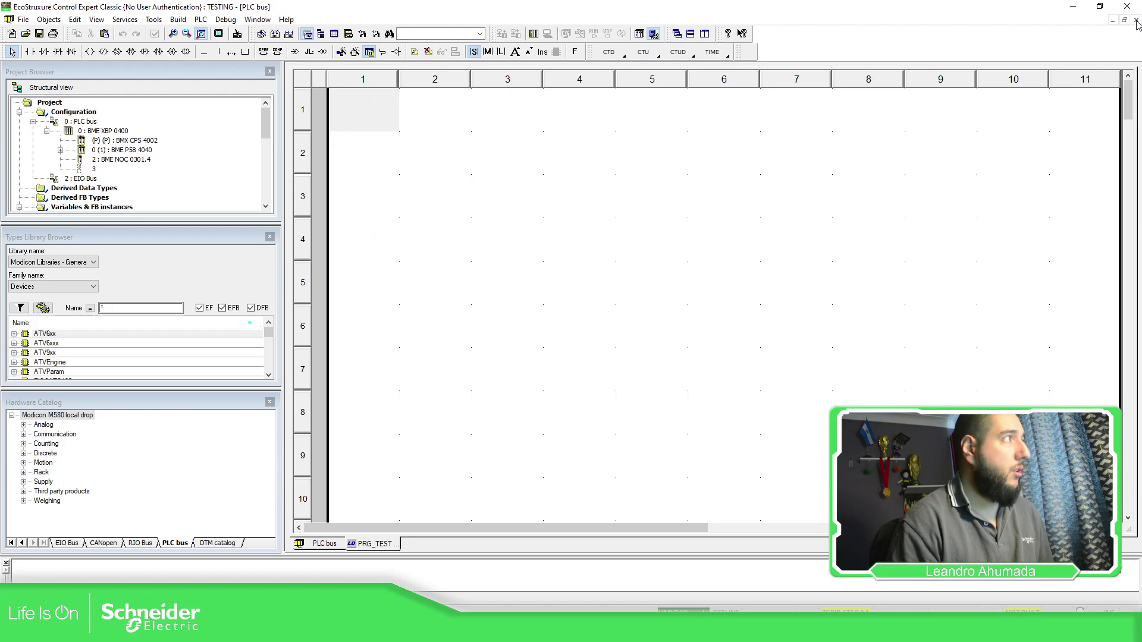
{"action": "left_click", "coordinate": [1136, 20]}
{"action": "left_click", "coordinate": [1135, 20]}
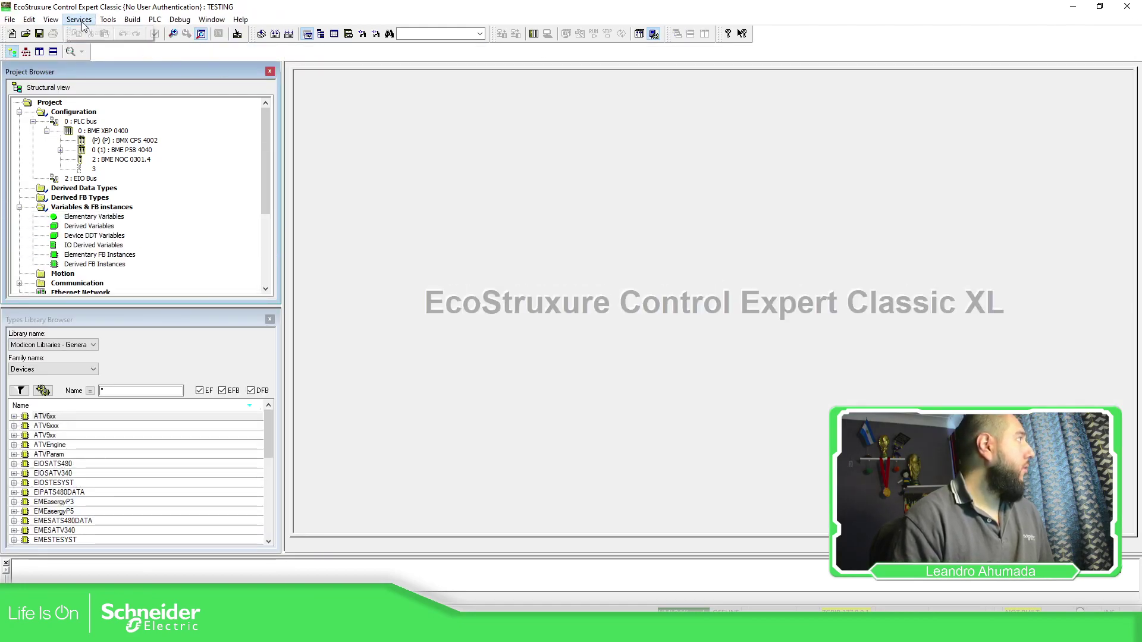
{"action": "left_click", "coordinate": [108, 19]}
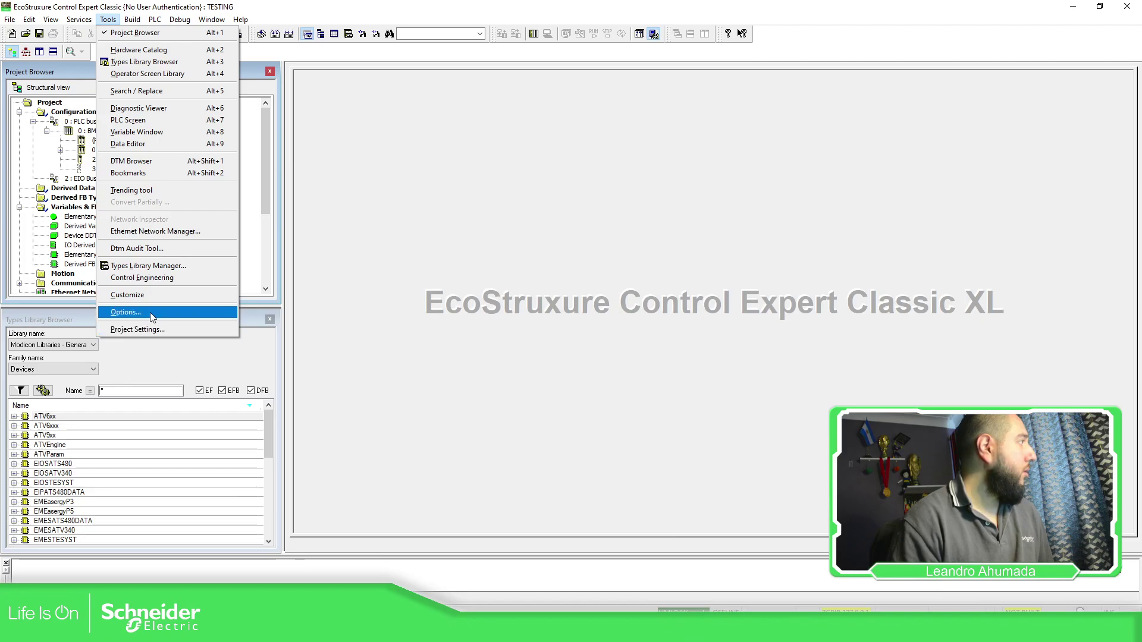
{"action": "left_click", "coordinate": [143, 330]}
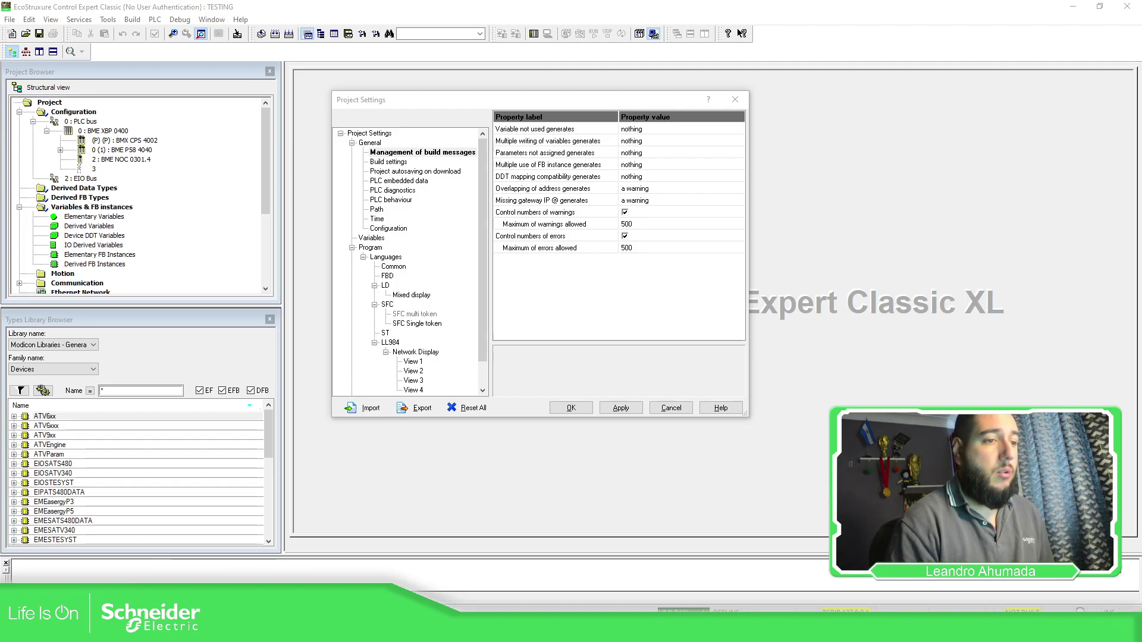
Under Variables, allow dynamic arrays and turn off force references initialization.
{"action": "left_click", "coordinate": [374, 238]}
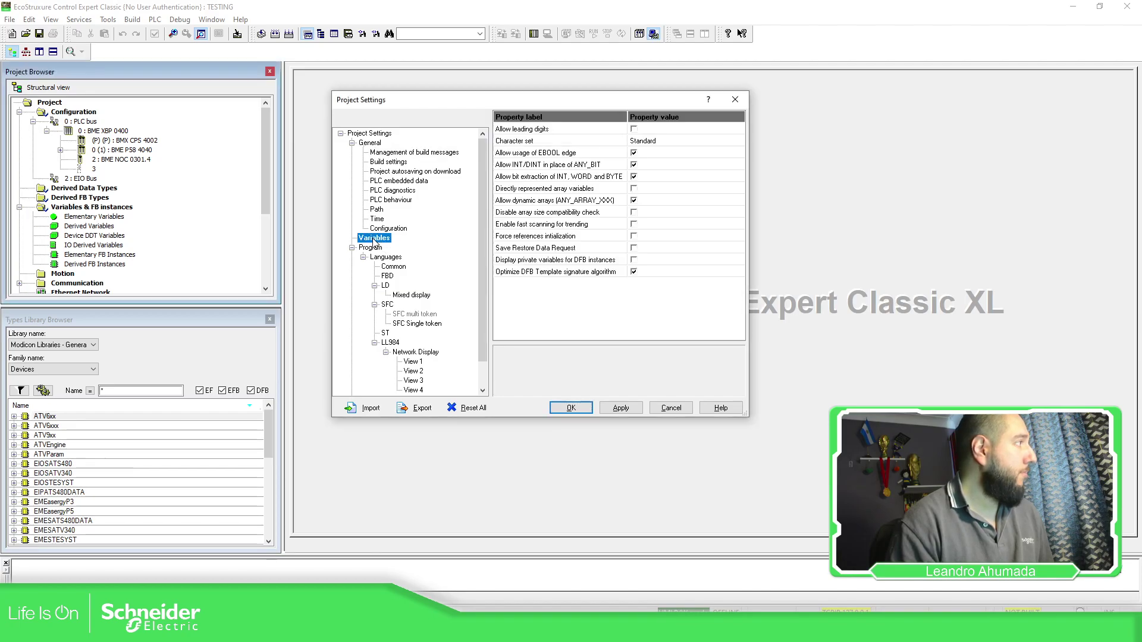
{"action": "left_click", "coordinate": [570, 202]}
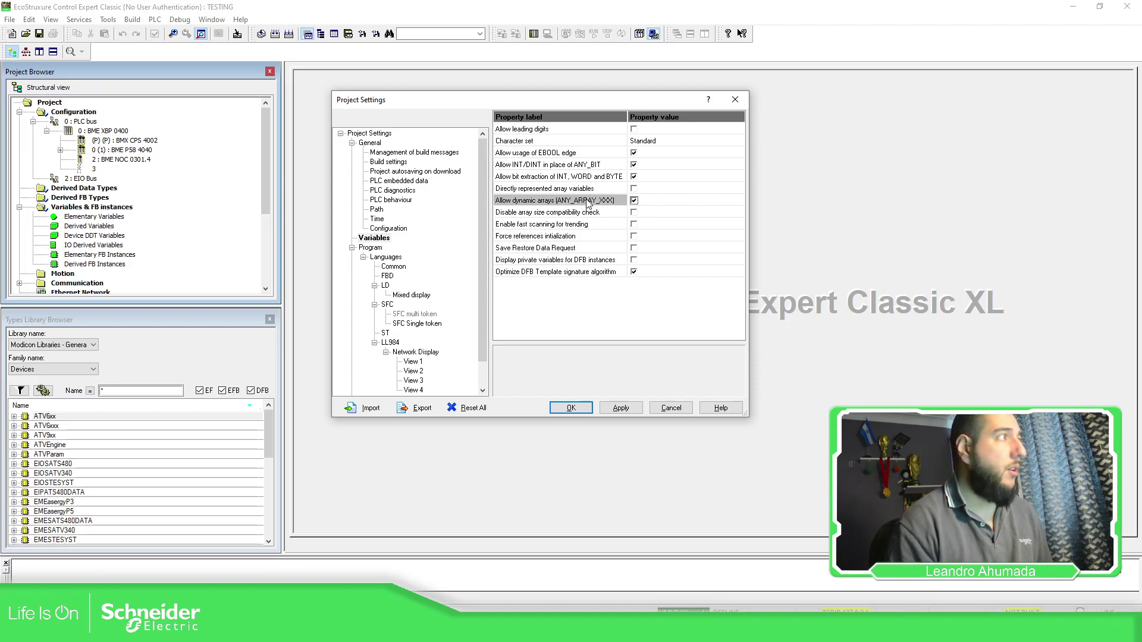
{"action": "left_click", "coordinate": [538, 238]}
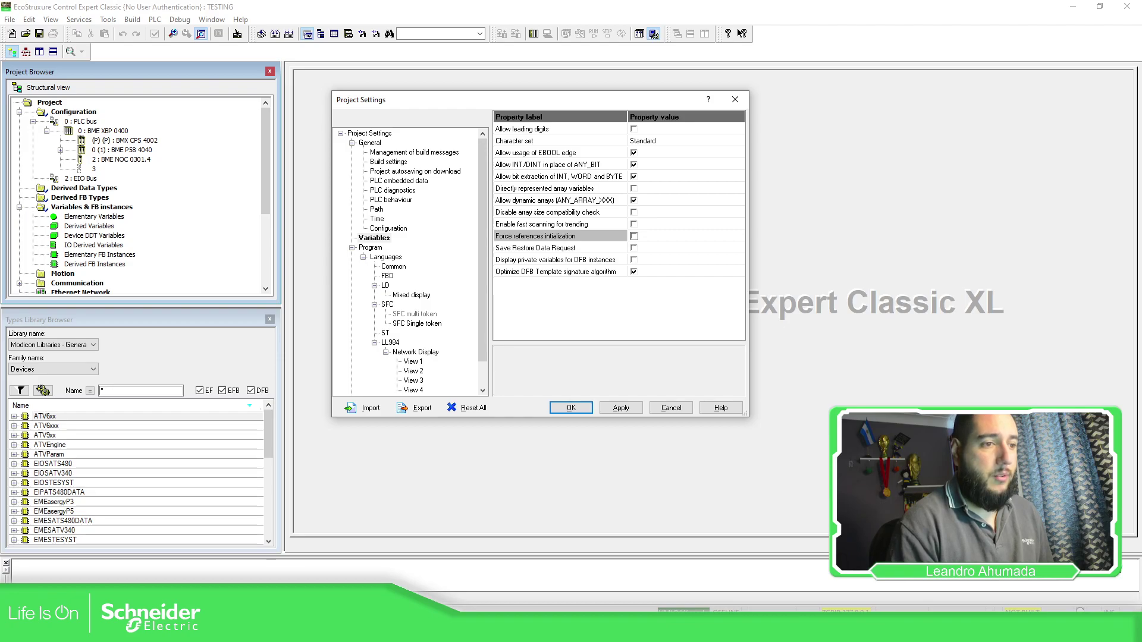
Under Languages > Common, allow multi-assignment, then apply and confirm the settings.
{"action": "left_click", "coordinate": [397, 269]}
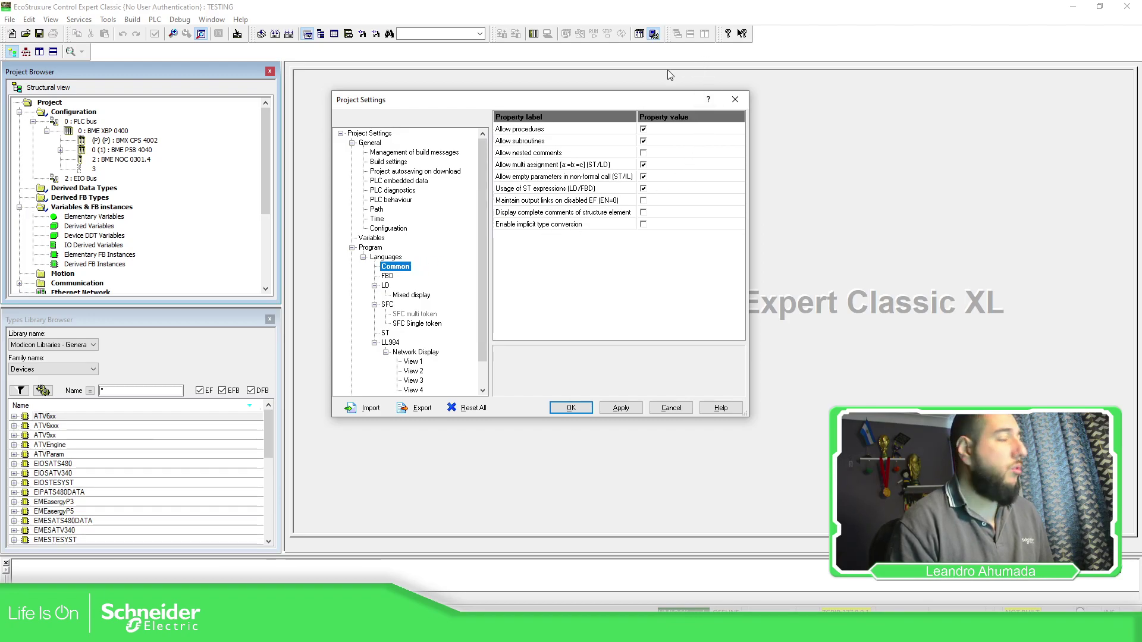
{"action": "left_click", "coordinate": [599, 165]}
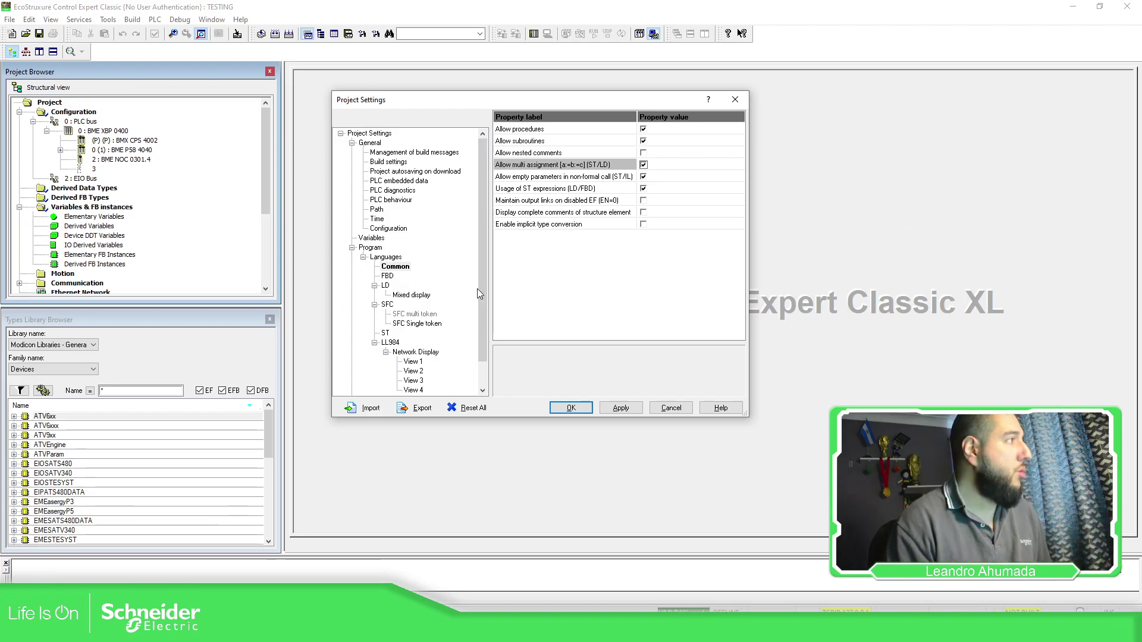
{"action": "left_click", "coordinate": [612, 409]}
{"action": "left_click", "coordinate": [579, 409]}
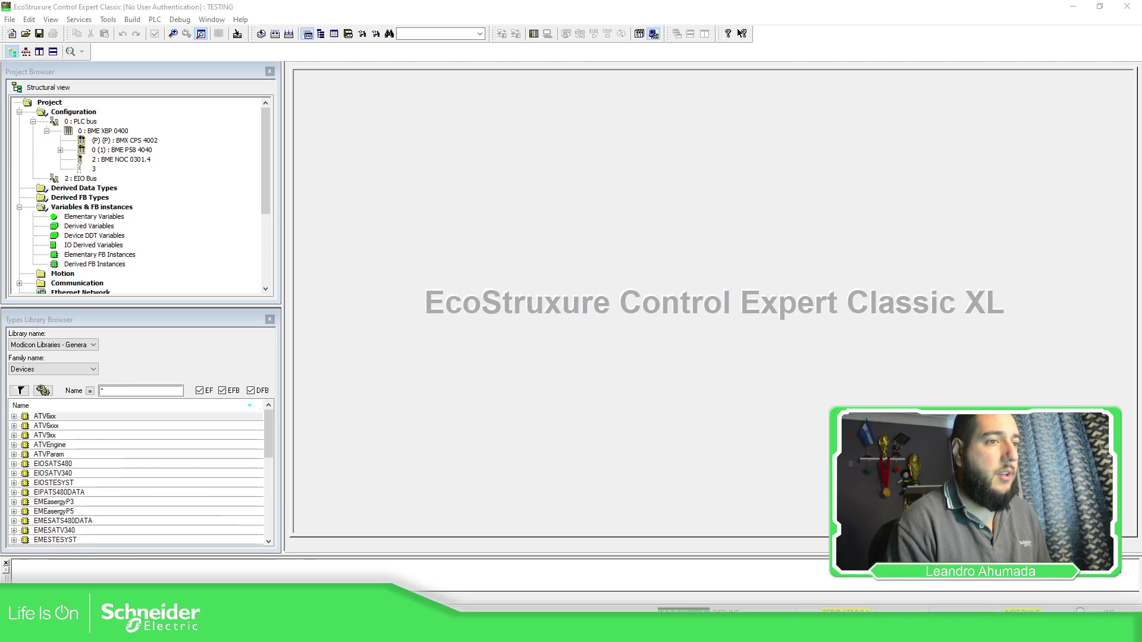
Review the PDF guide's Post Installation Procedure figures 1 and 2, then minimize Acrobat.
{"action": "key", "text": "alt+Tab"}
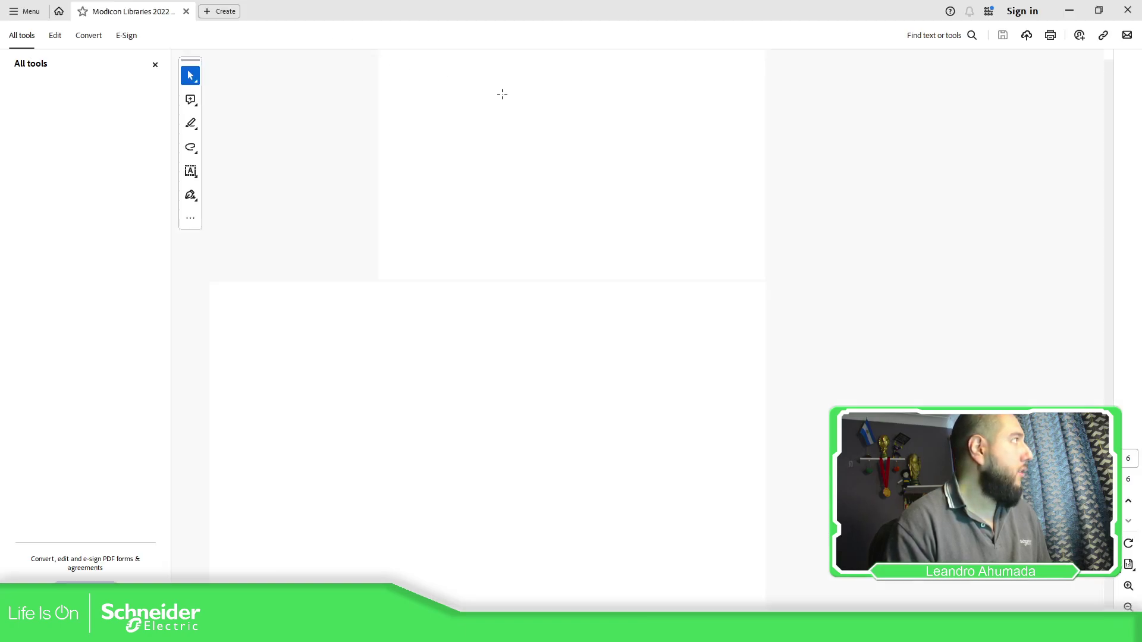
{"action": "scroll", "coordinate": [654, 267], "scroll_direction": "up", "scroll_amount": 10}
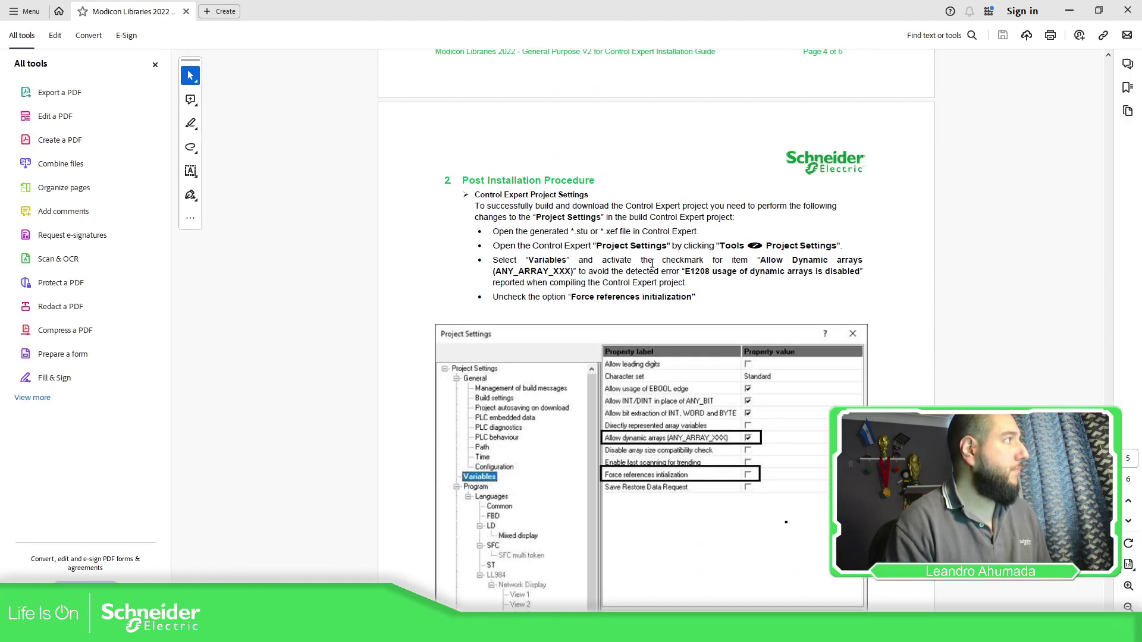
{"action": "scroll", "coordinate": [689, 228], "scroll_direction": "down", "scroll_amount": 3}
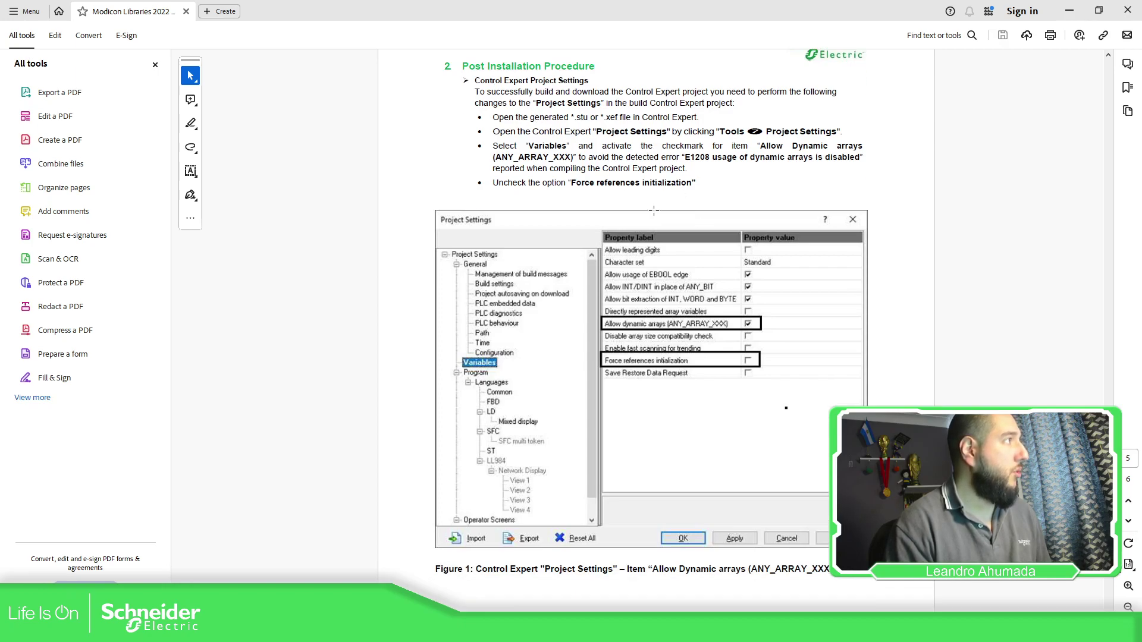
{"action": "scroll", "coordinate": [703, 290], "scroll_direction": "down", "scroll_amount": 2}
{"action": "scroll", "coordinate": [682, 180], "scroll_direction": "down", "scroll_amount": 15}
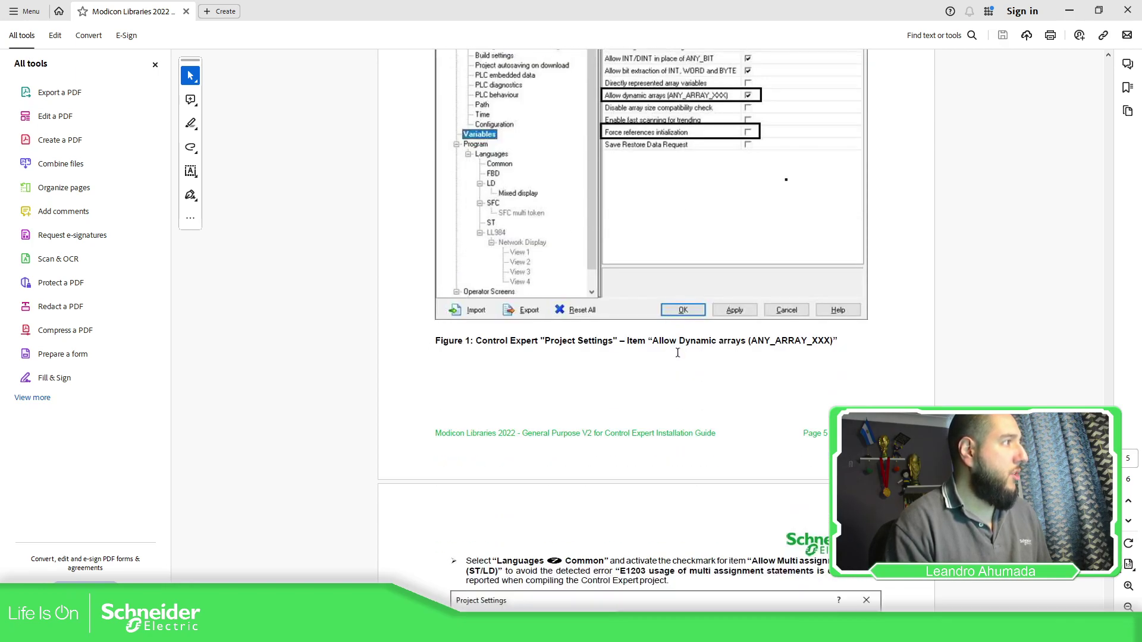
{"action": "left_click", "coordinate": [1069, 10]}
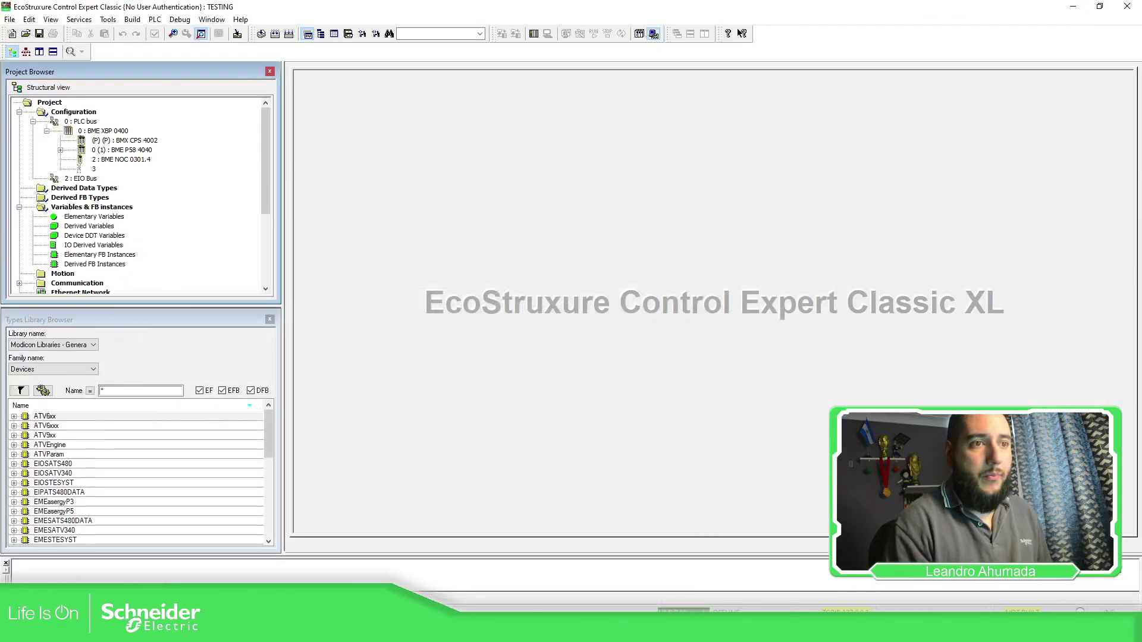